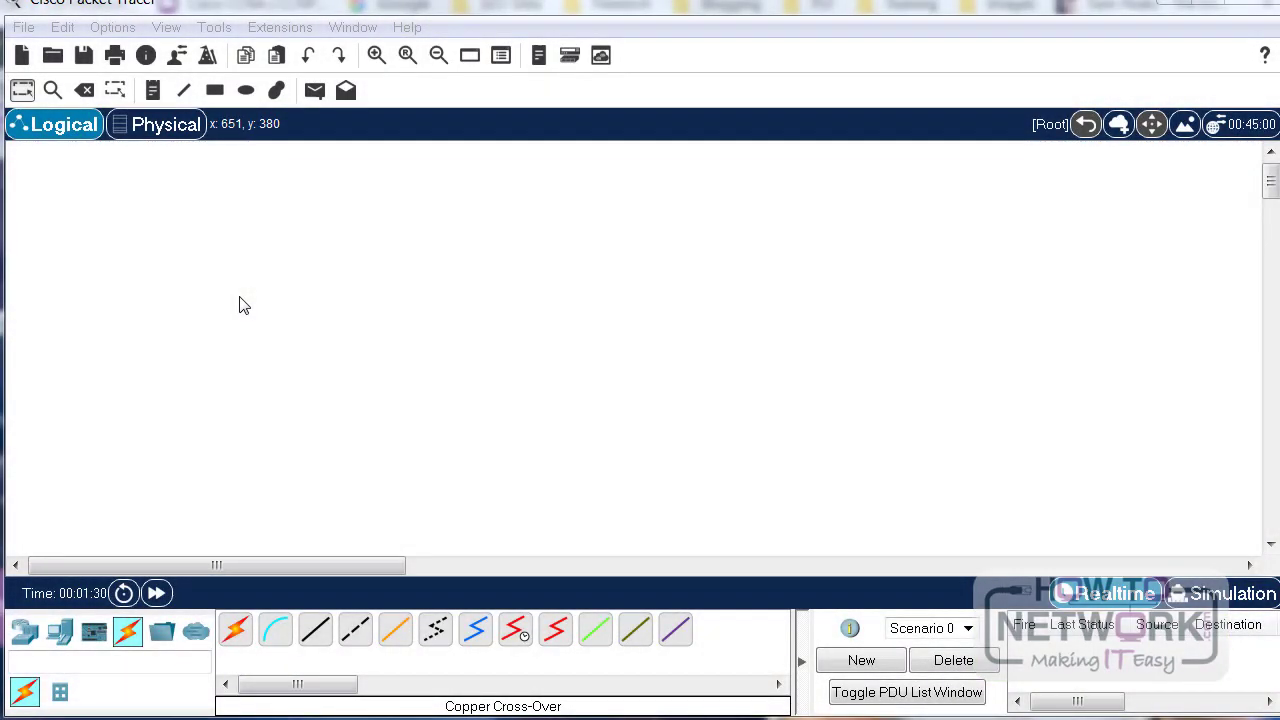
# Step: Place a PC and an 1841 router on the workspace
pyautogui.click(62, 632)
pyautogui.moveTo(232, 645); pyautogui.dragTo(240, 312)
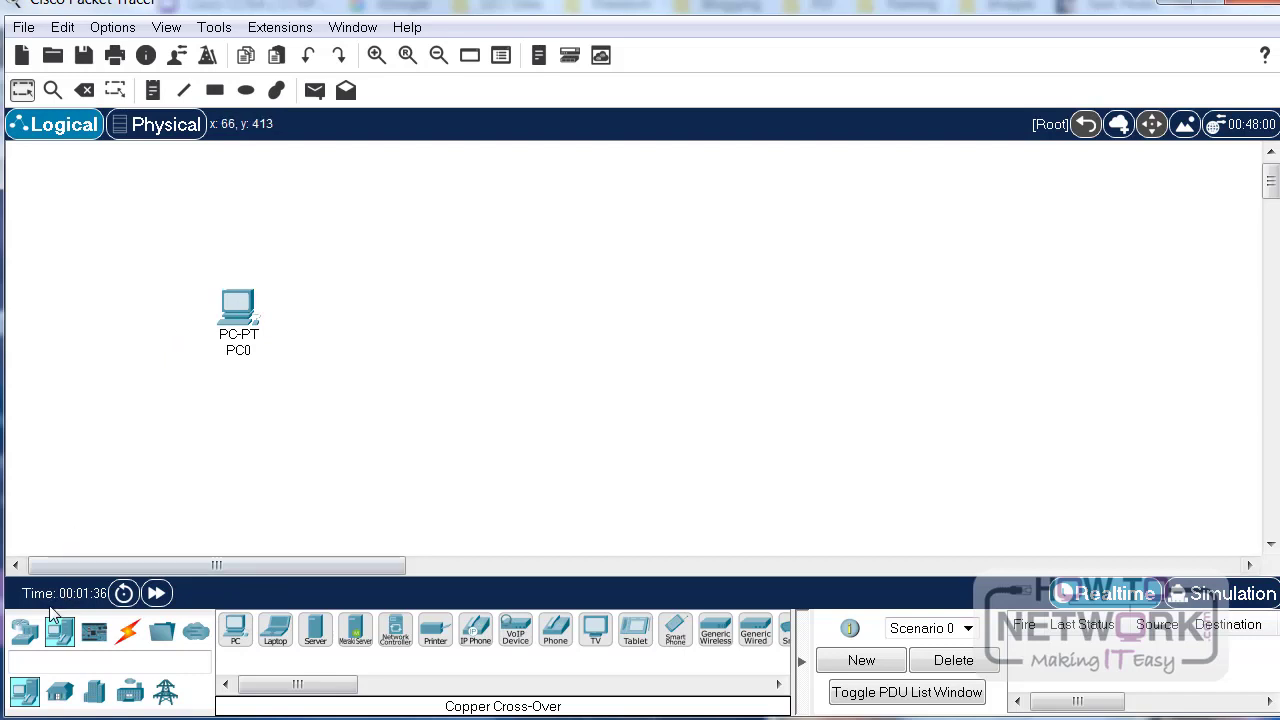
pyautogui.click(23, 633)
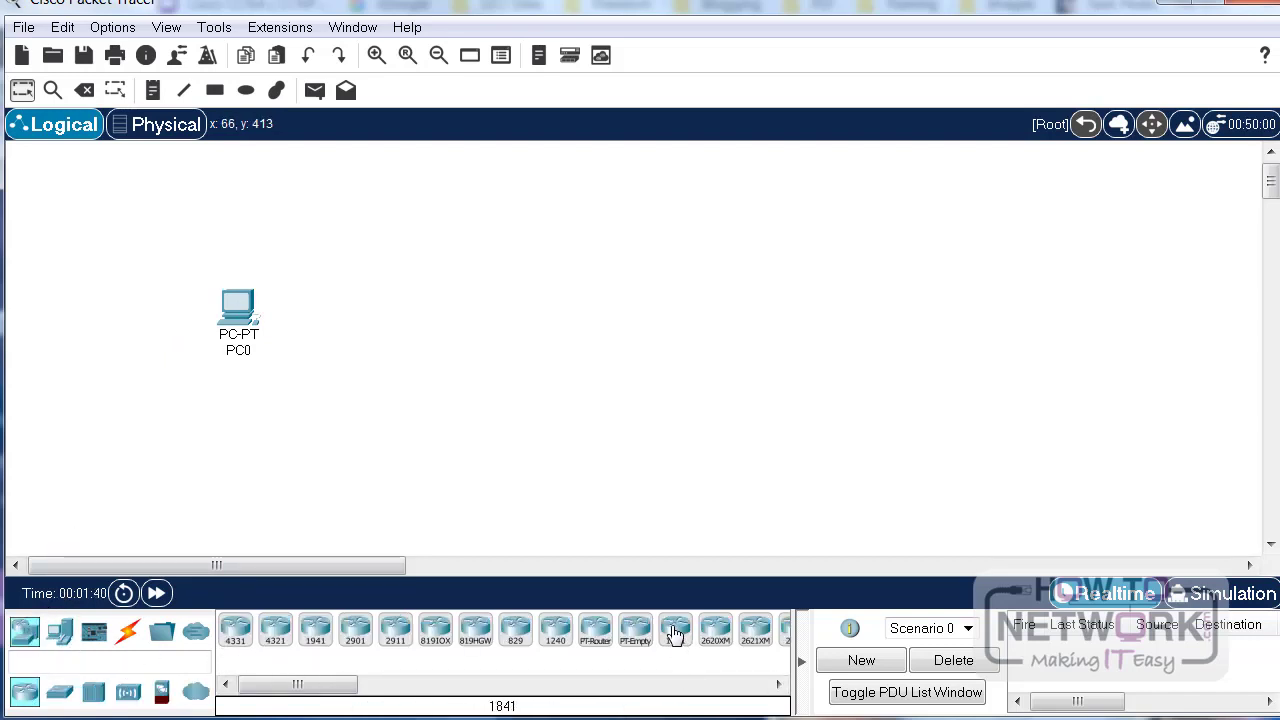
pyautogui.moveTo(677, 637); pyautogui.dragTo(601, 330)
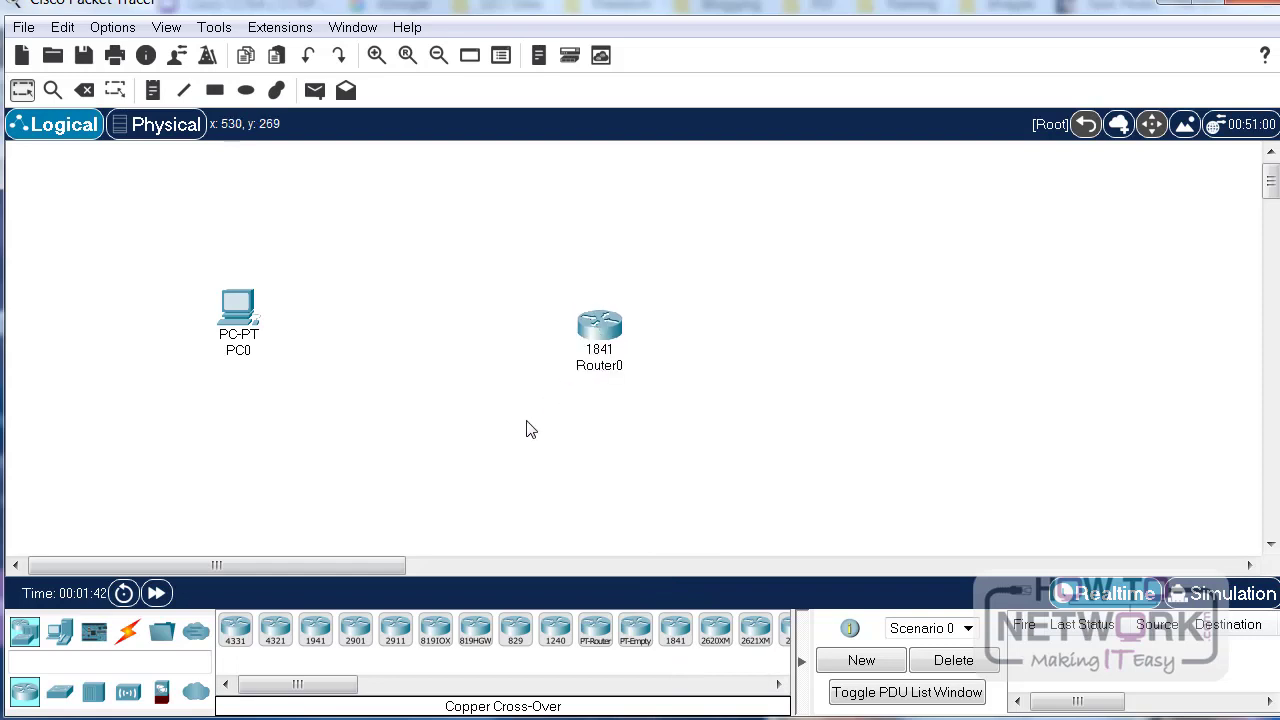
# Step: Cable PC0 FastEthernet0 to Router0 FastEthernet0/0 with copper cross-over and open Router0
pyautogui.click(128, 632)
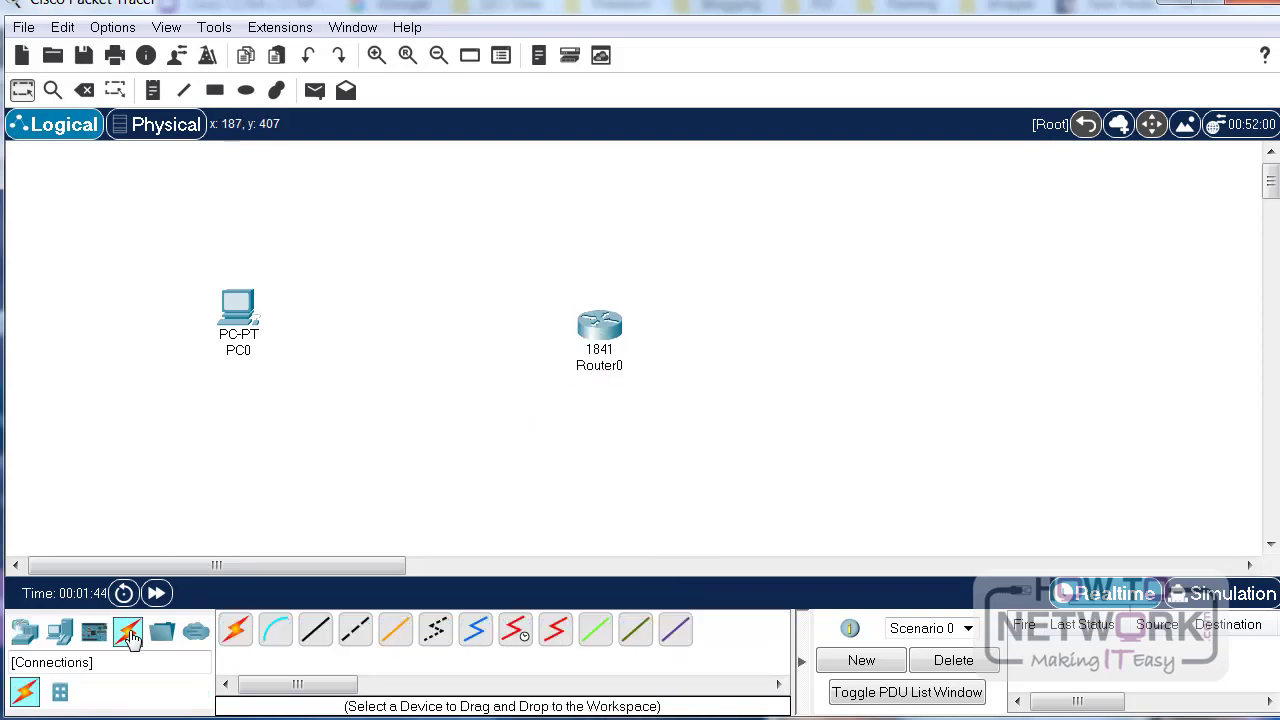
pyautogui.click(355, 629)
pyautogui.click(248, 327)
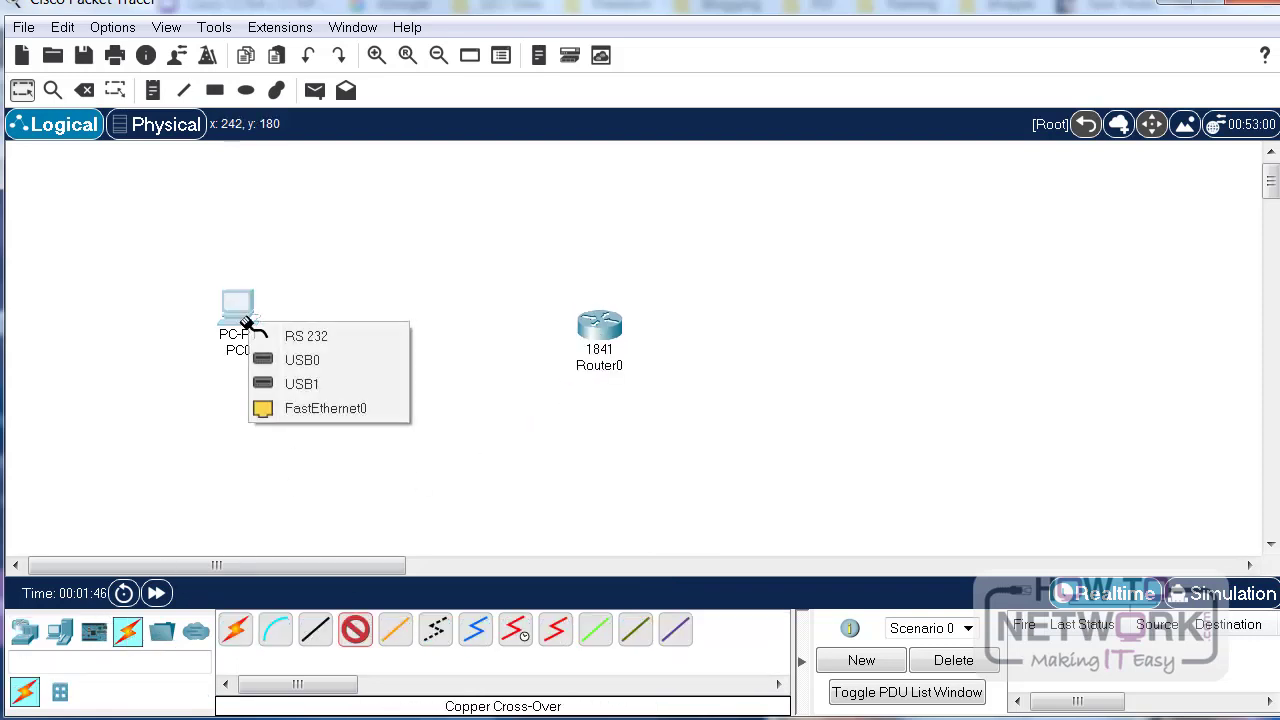
pyautogui.click(331, 410)
pyautogui.click(605, 338)
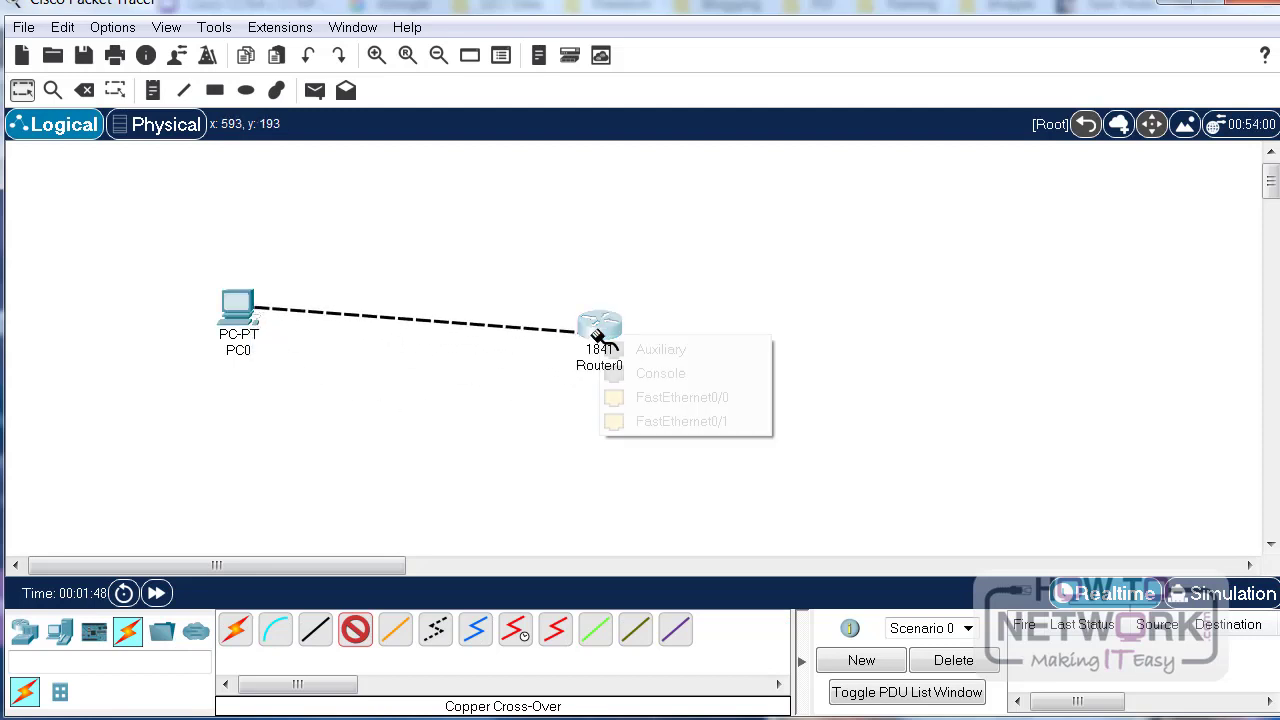
pyautogui.click(705, 398)
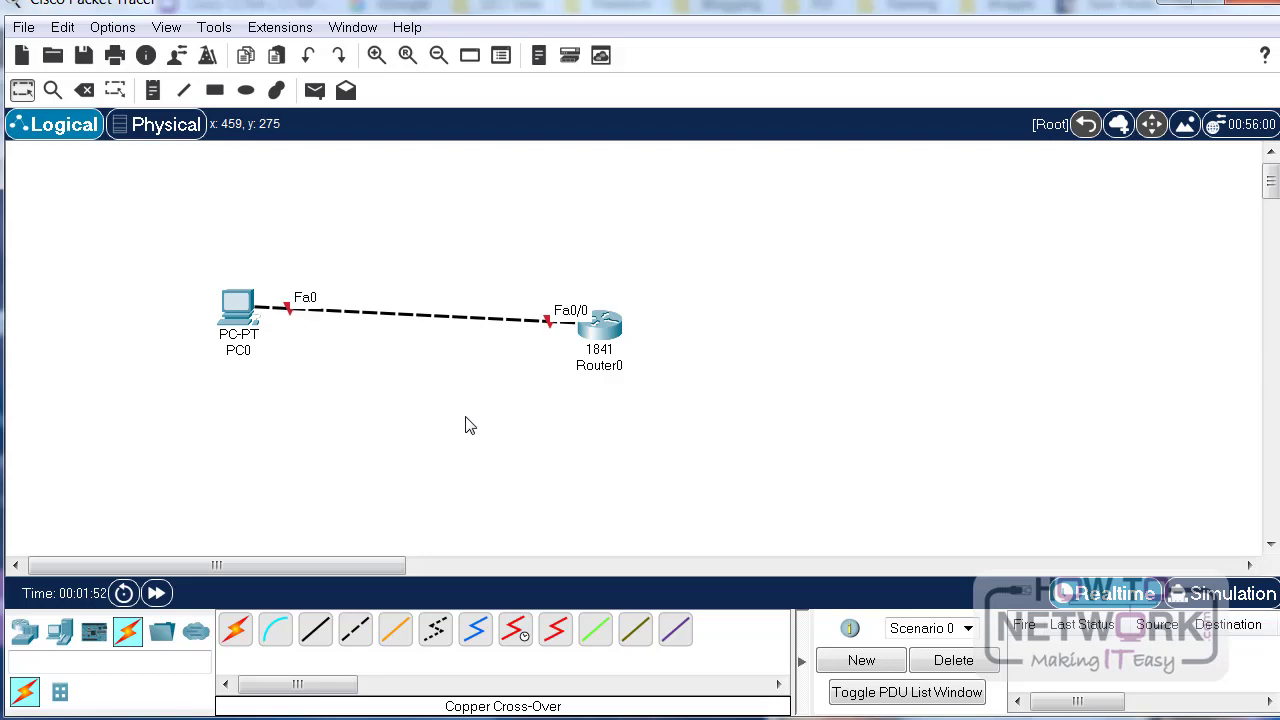
pyautogui.click(603, 322)
# Step: Open Router0's CLI, enlarge the window, and decline the initial configuration dialog
pyautogui.click(461, 119)
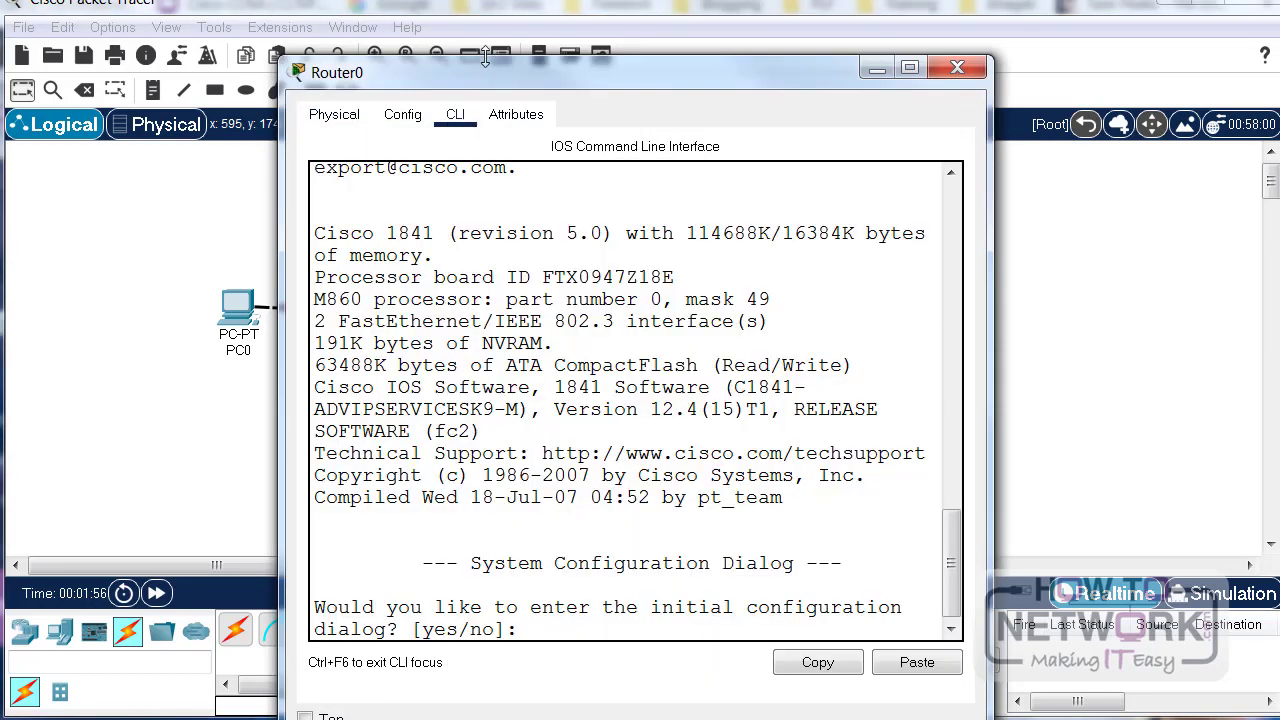
pyautogui.moveTo(473, 75); pyautogui.dragTo(225, 14)
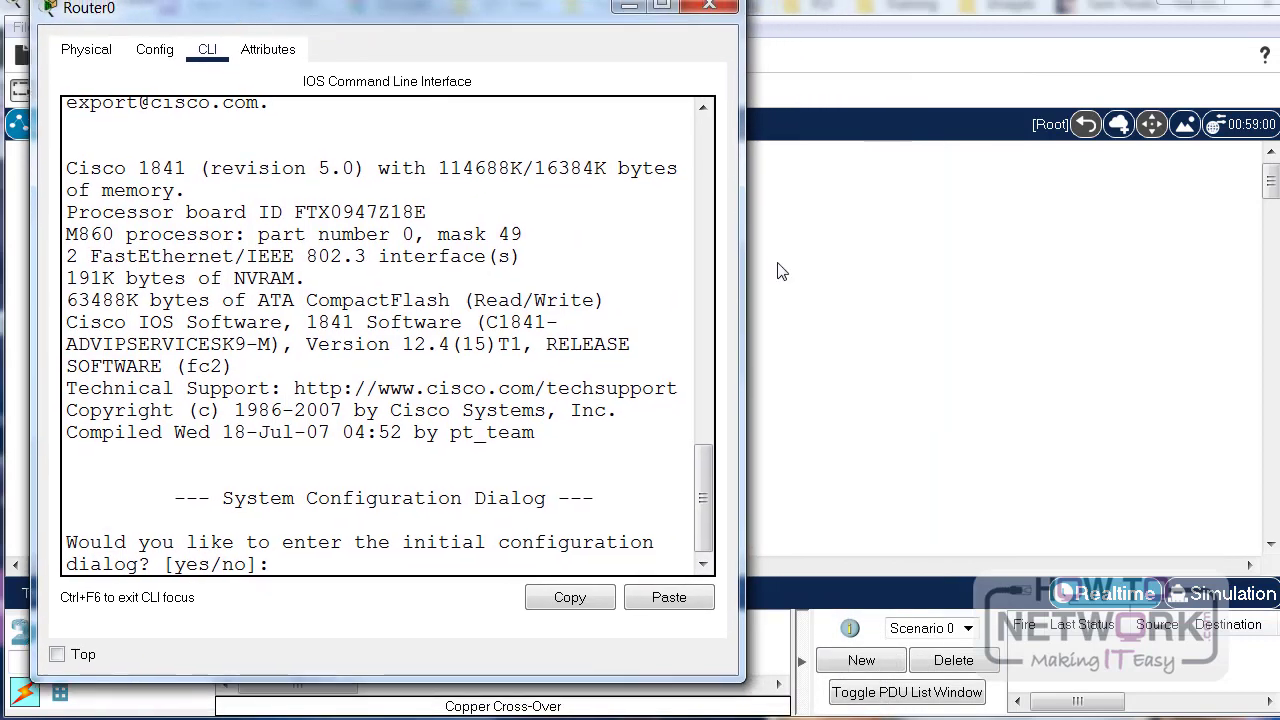
pyautogui.moveTo(746, 307); pyautogui.dragTo(1250, 330)
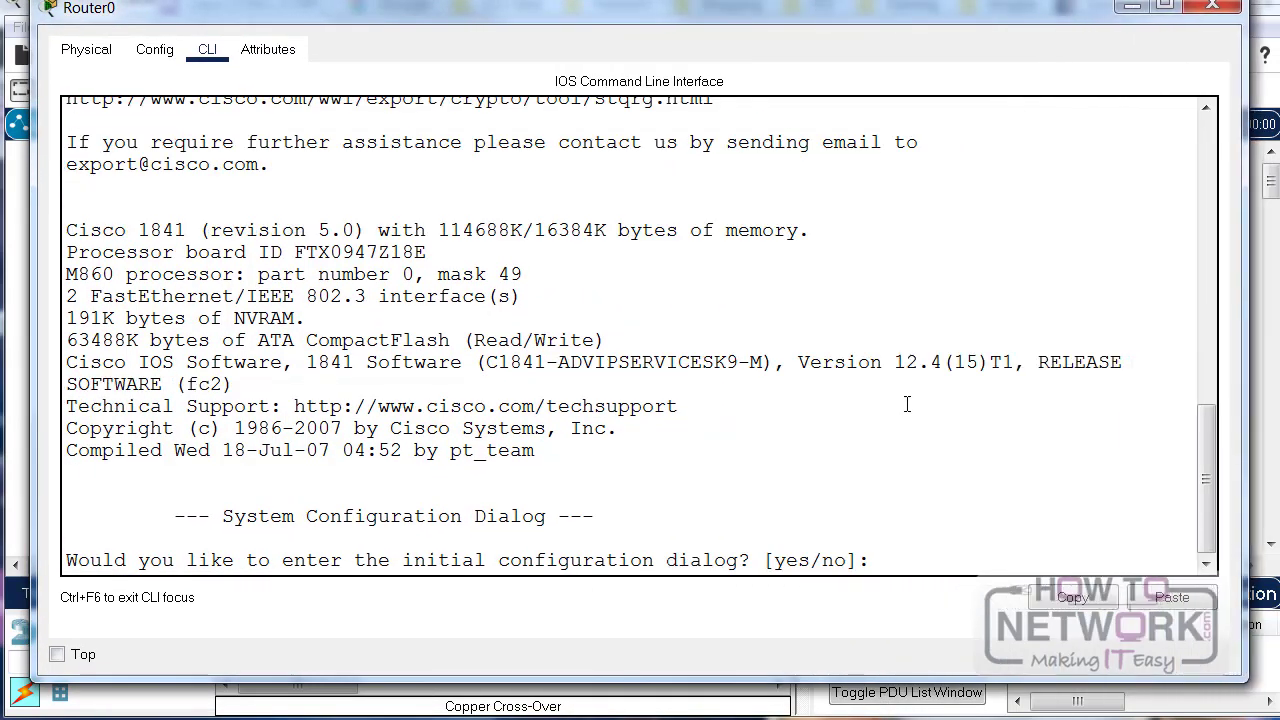
pyautogui.write('no')
pyautogui.press('Return')
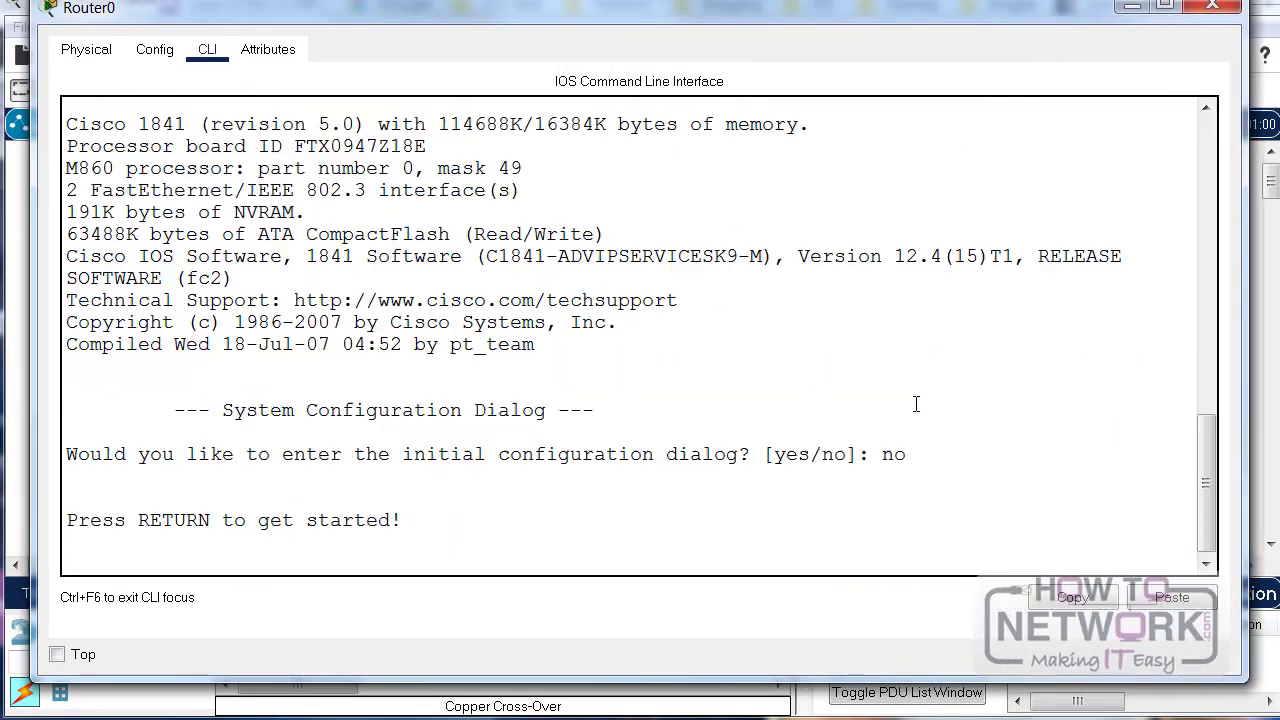
pyautogui.press('Return')
# Step: Enter privileged mode, global configuration, and interface FastEthernet0/0 configuration
pyautogui.write('enable')
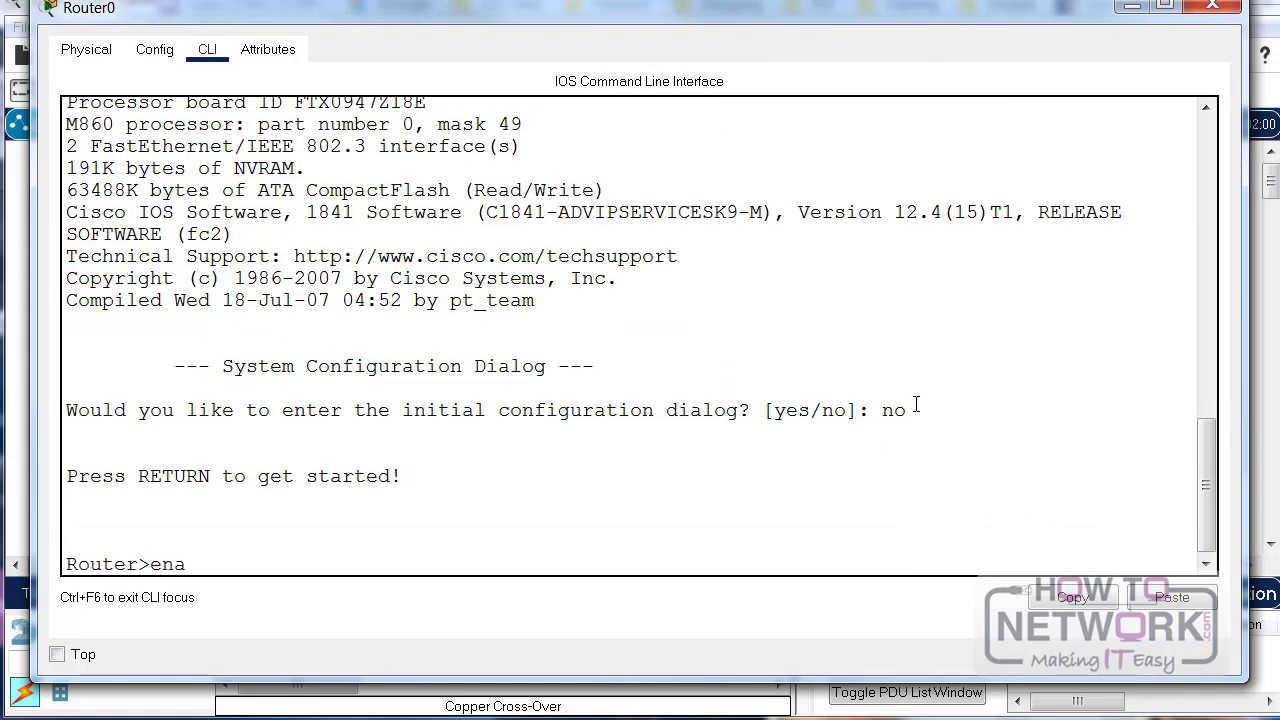
pyautogui.press('Return')
pyautogui.write('conf t')
pyautogui.press('Return')
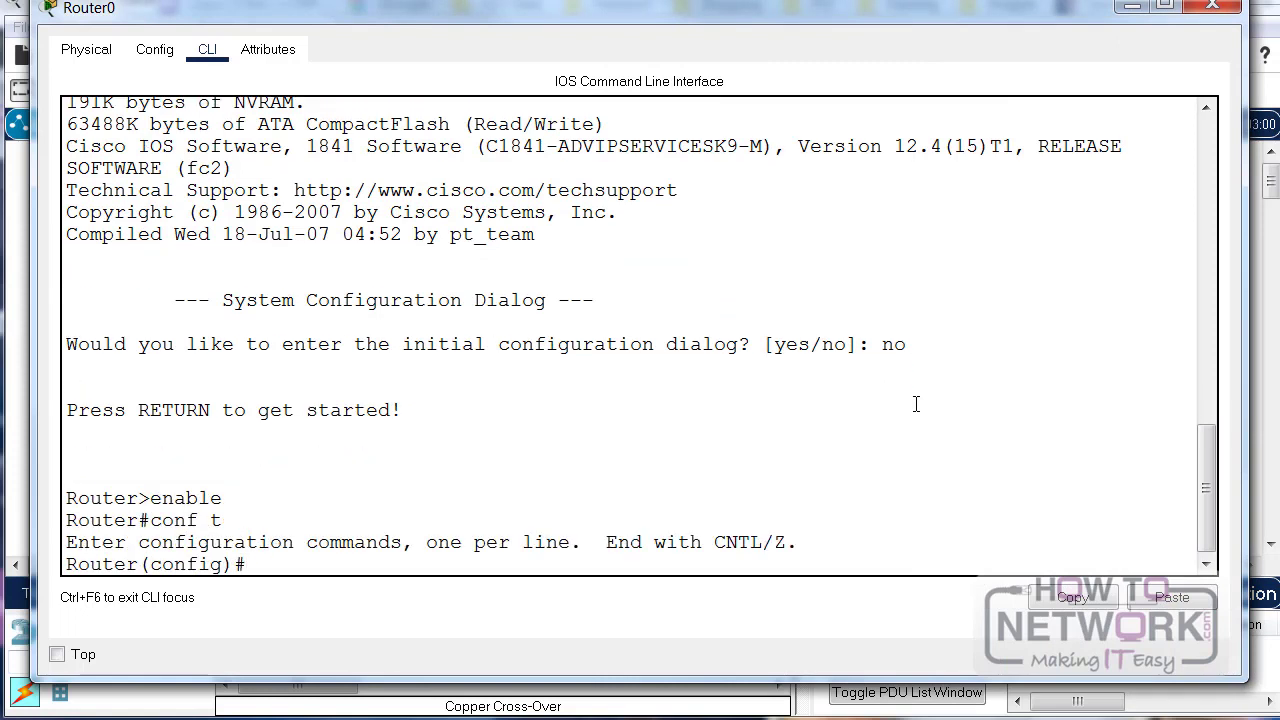
pyautogui.write('int f0/0')
pyautogui.press('Return')
# Step: Assign 192.168.1.1 255.255.255.0 to Fa0/0 and bring it up with no shut
pyautogui.write('ig-if)#i')
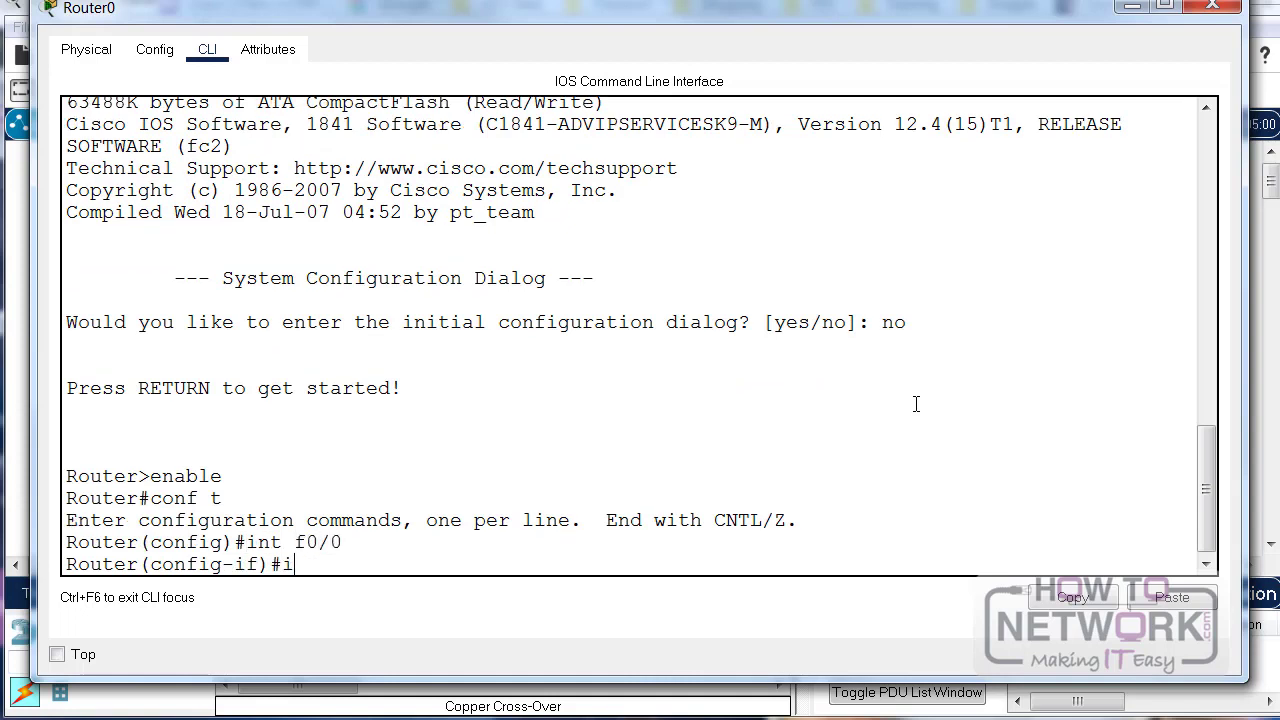
pyautogui.write('p add 192.168.1')
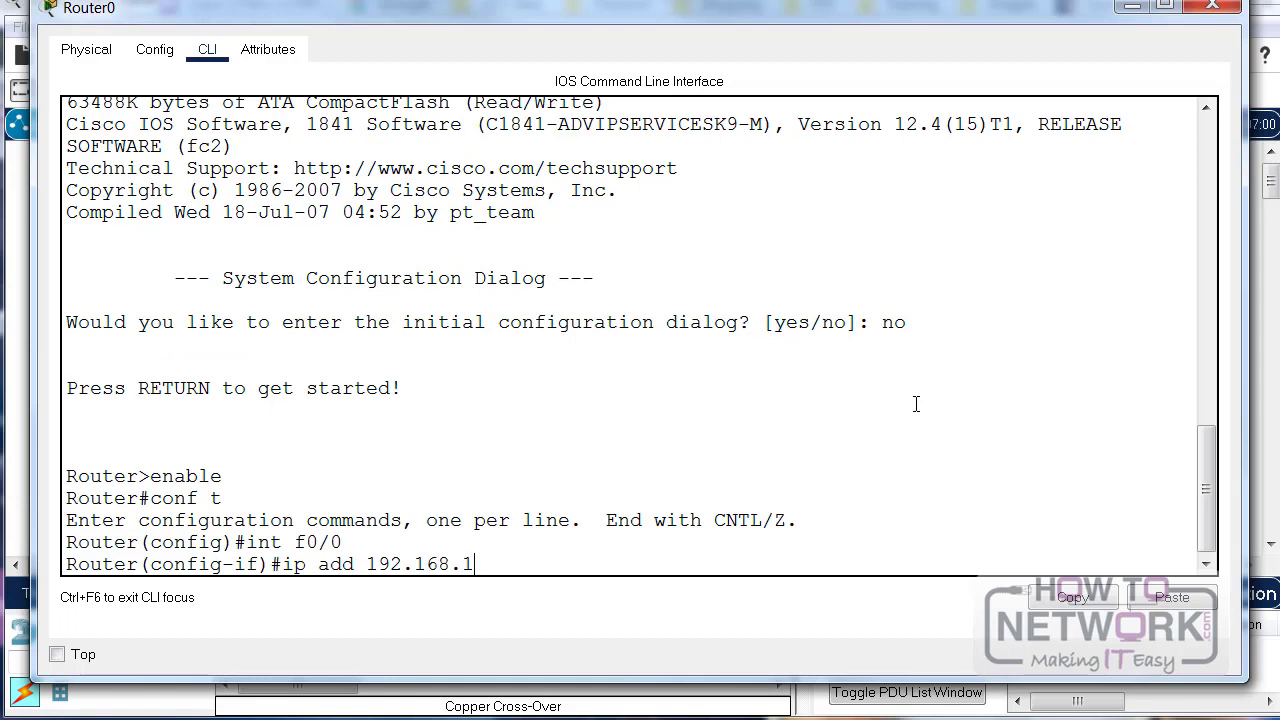
pyautogui.write('.1 255.255.255.0')
pyautogui.press('Return')
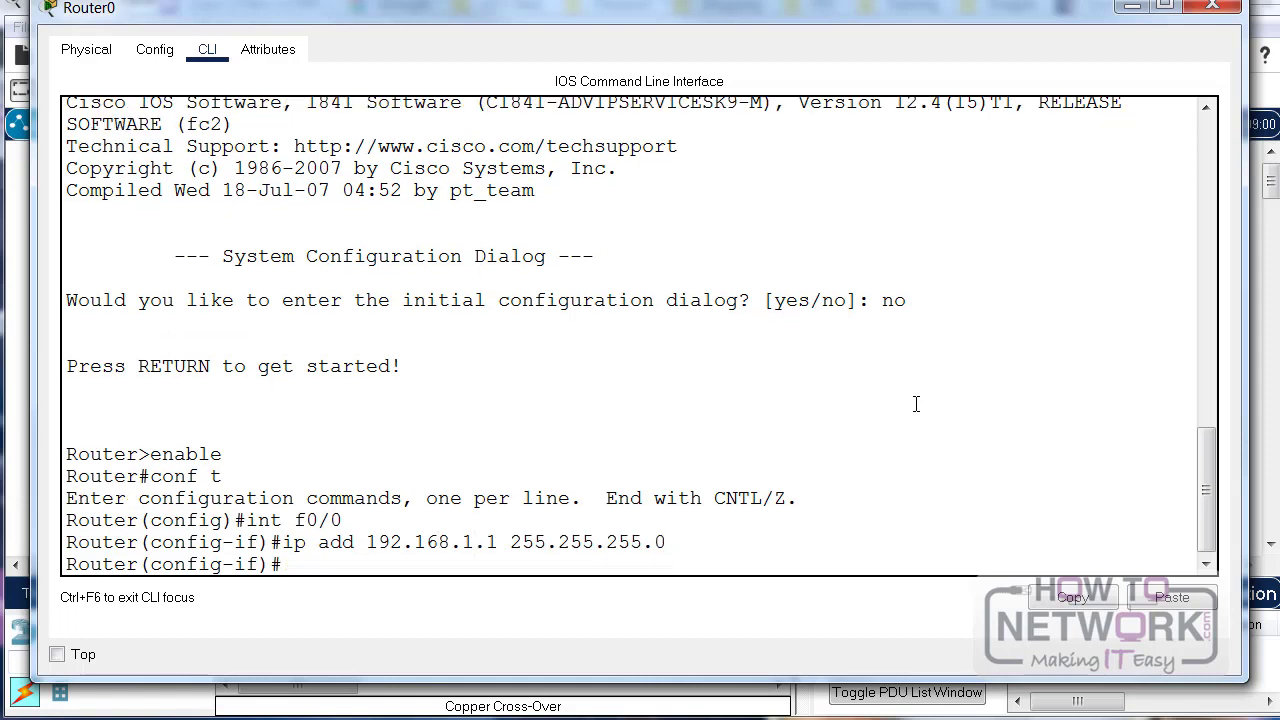
pyautogui.write('no shut')
pyautogui.press('Return')
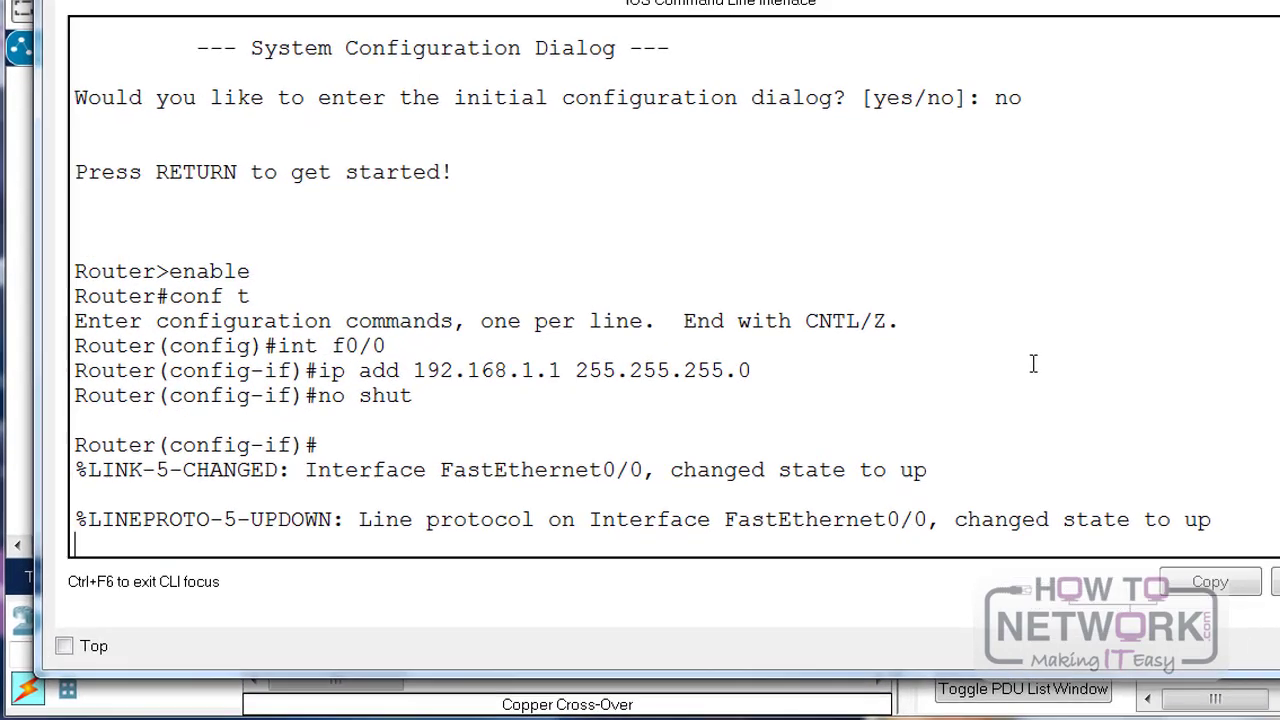
pyautogui.press('Return')
pyautogui.press('Return')
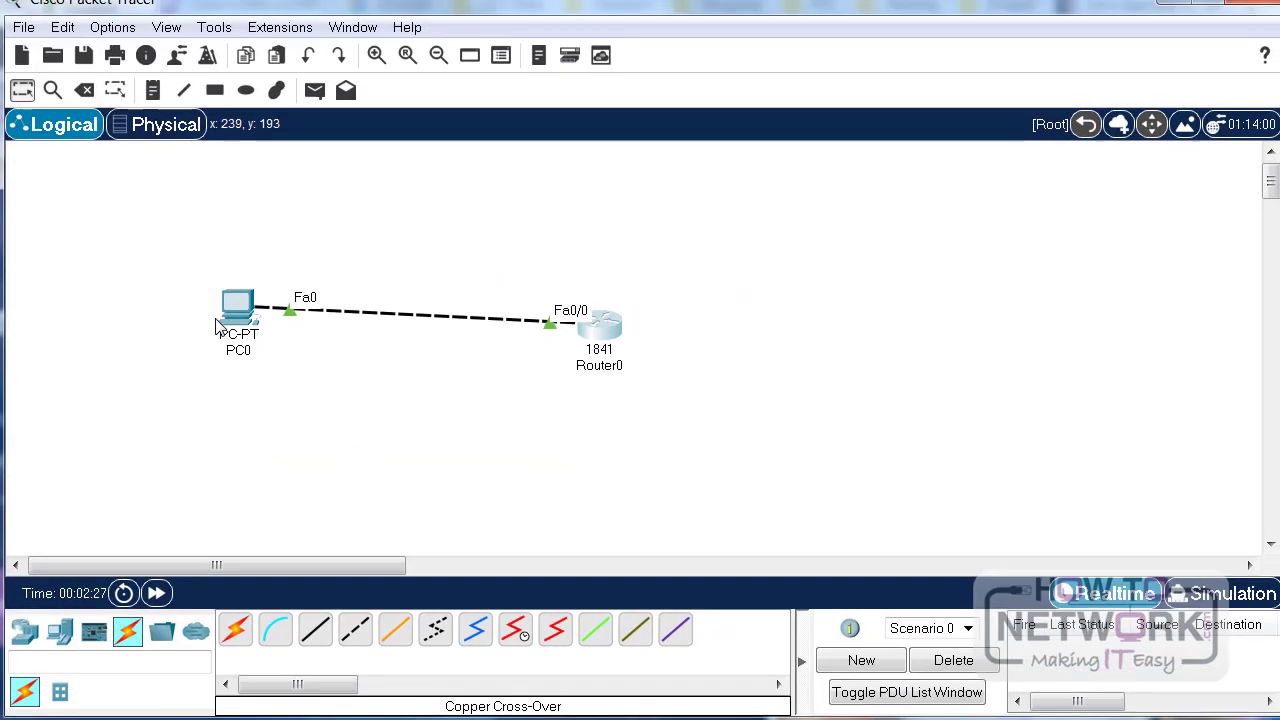
# Step: Give PC0's FastEthernet0 IPv4 address 192.168.1.2 with the default 255.255.255.0 mask
pyautogui.click(228, 318)
pyautogui.moveTo(512, 81); pyautogui.dragTo(256, 42)
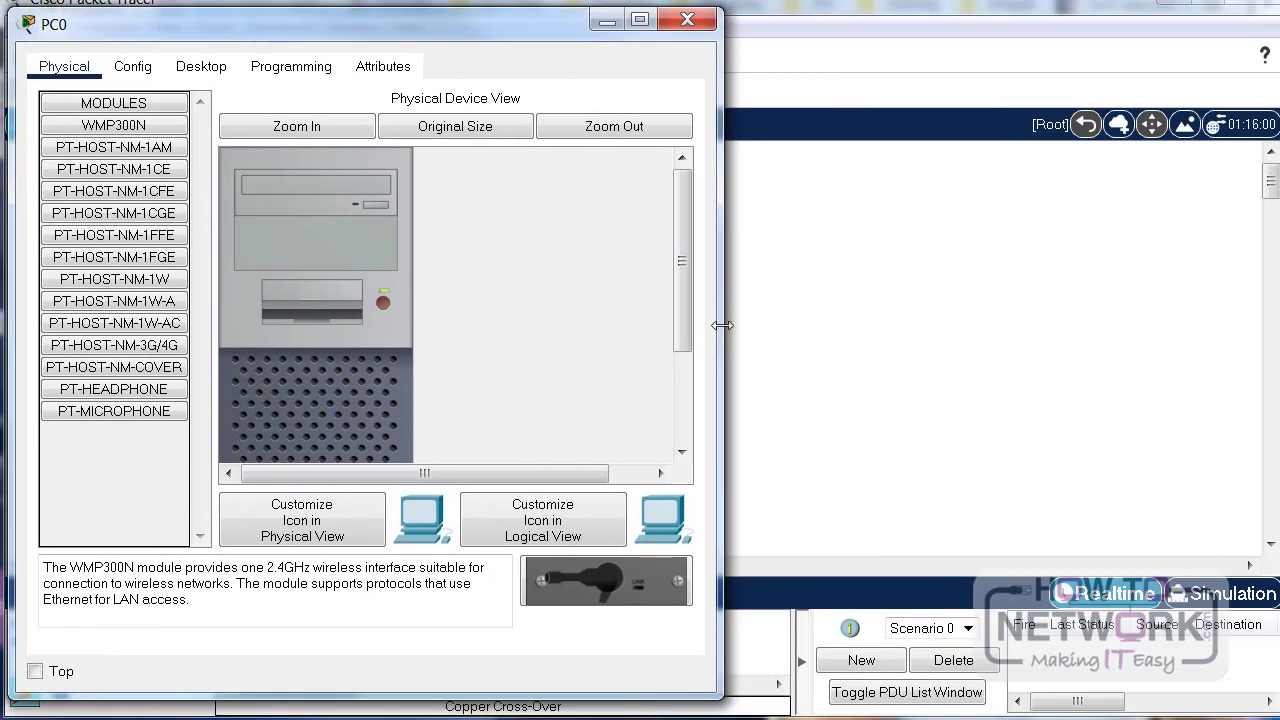
pyautogui.moveTo(722, 325); pyautogui.dragTo(1229, 335)
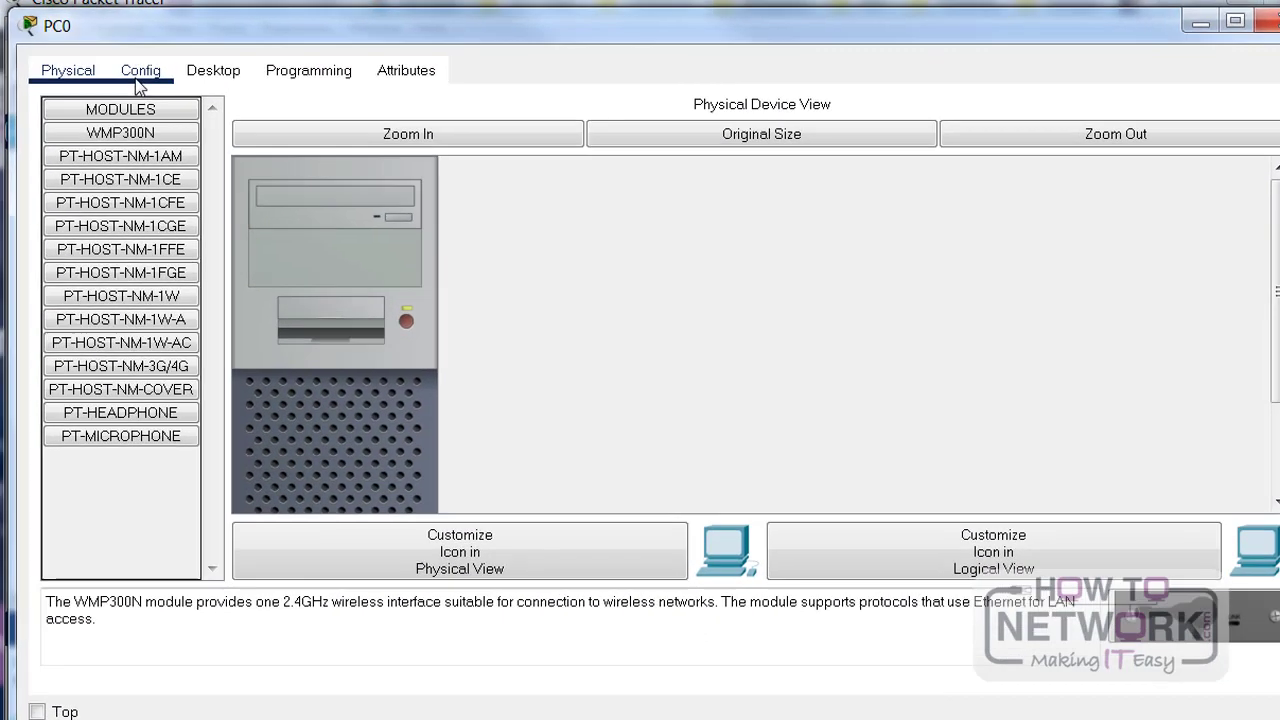
pyautogui.click(138, 74)
pyautogui.click(150, 276)
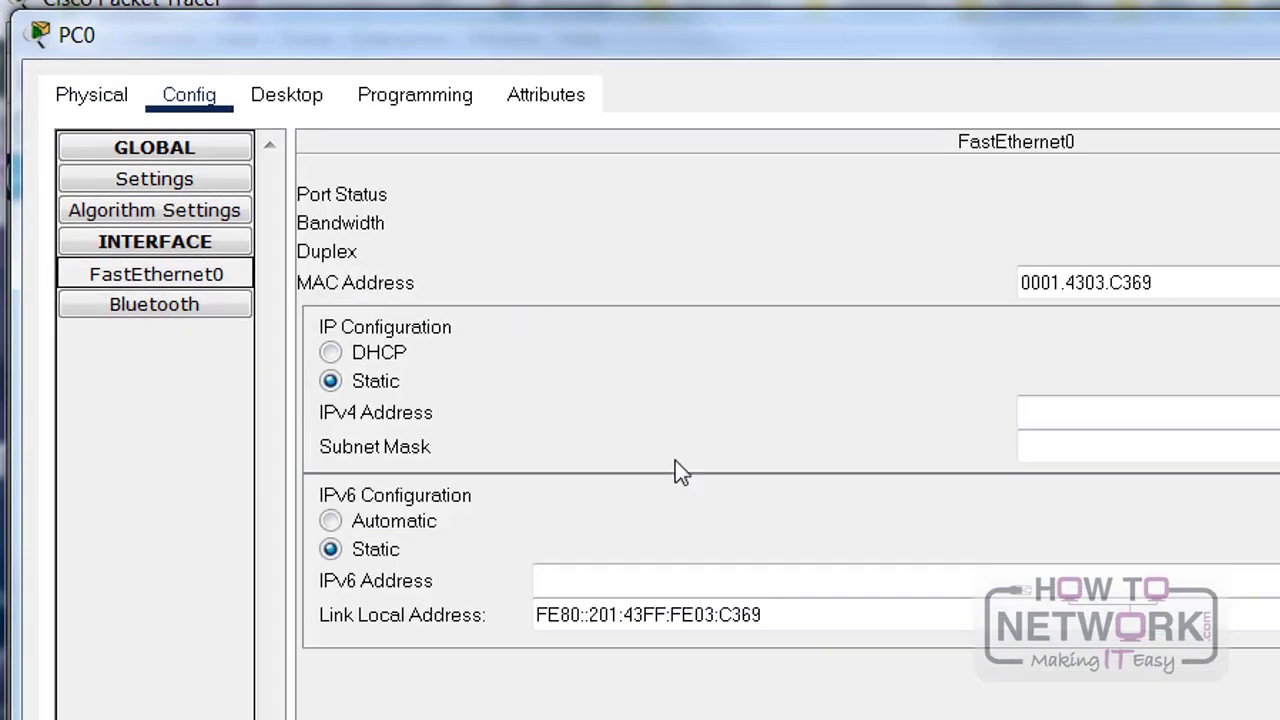
pyautogui.click(1138, 414)
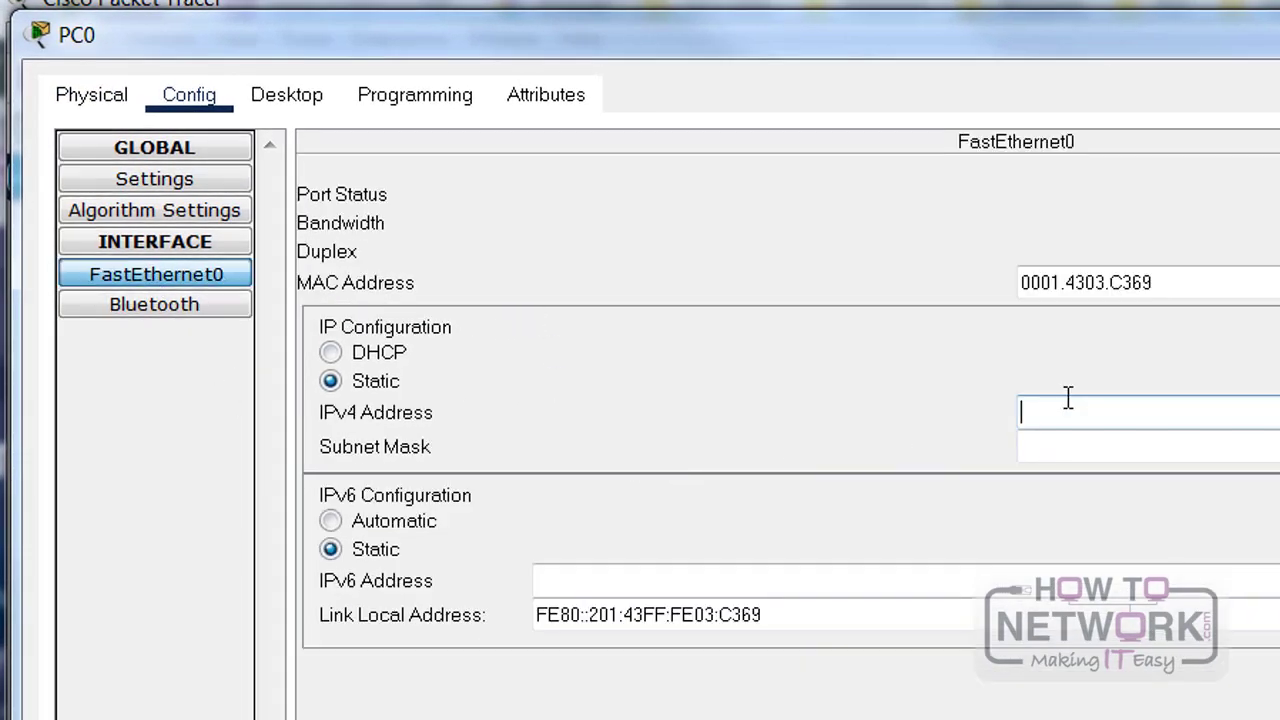
pyautogui.write('192.168.1.2')
pyautogui.click(1249, 446)
# Step: Set PC0's default gateway to 192.168.1.1 in Desktop IP Configuration
pyautogui.click(308, 112)
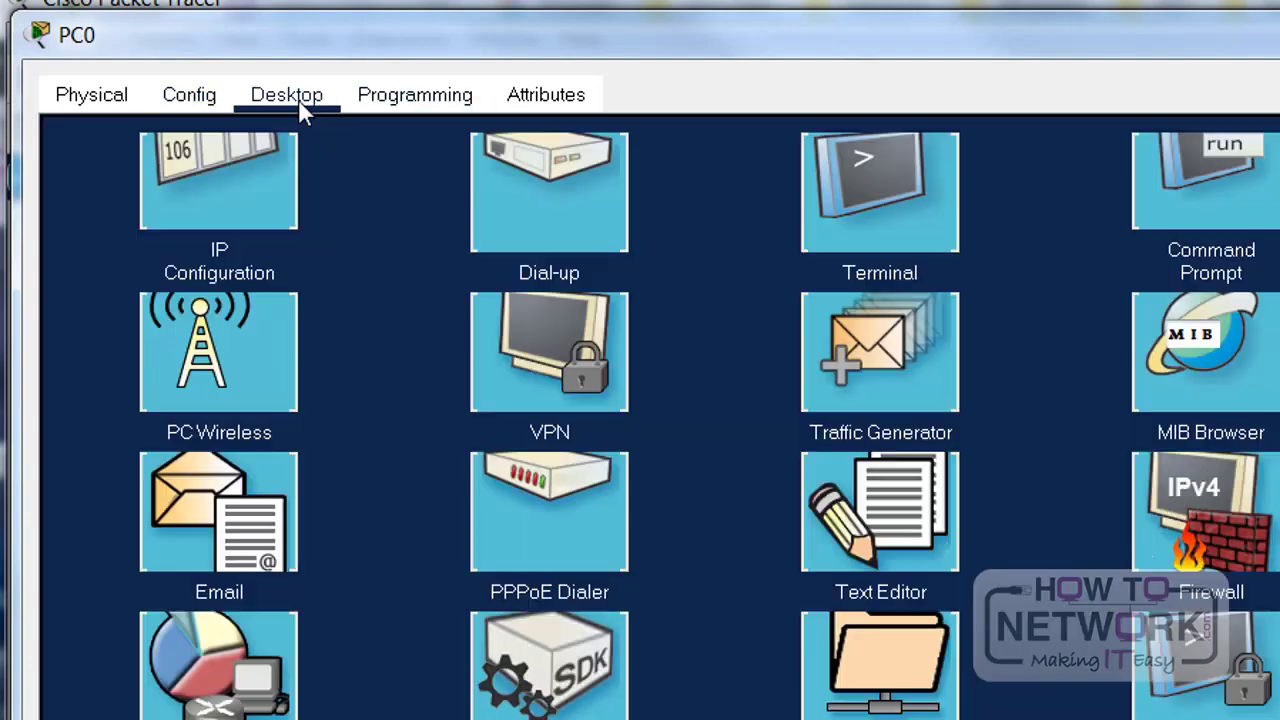
pyautogui.click(233, 260)
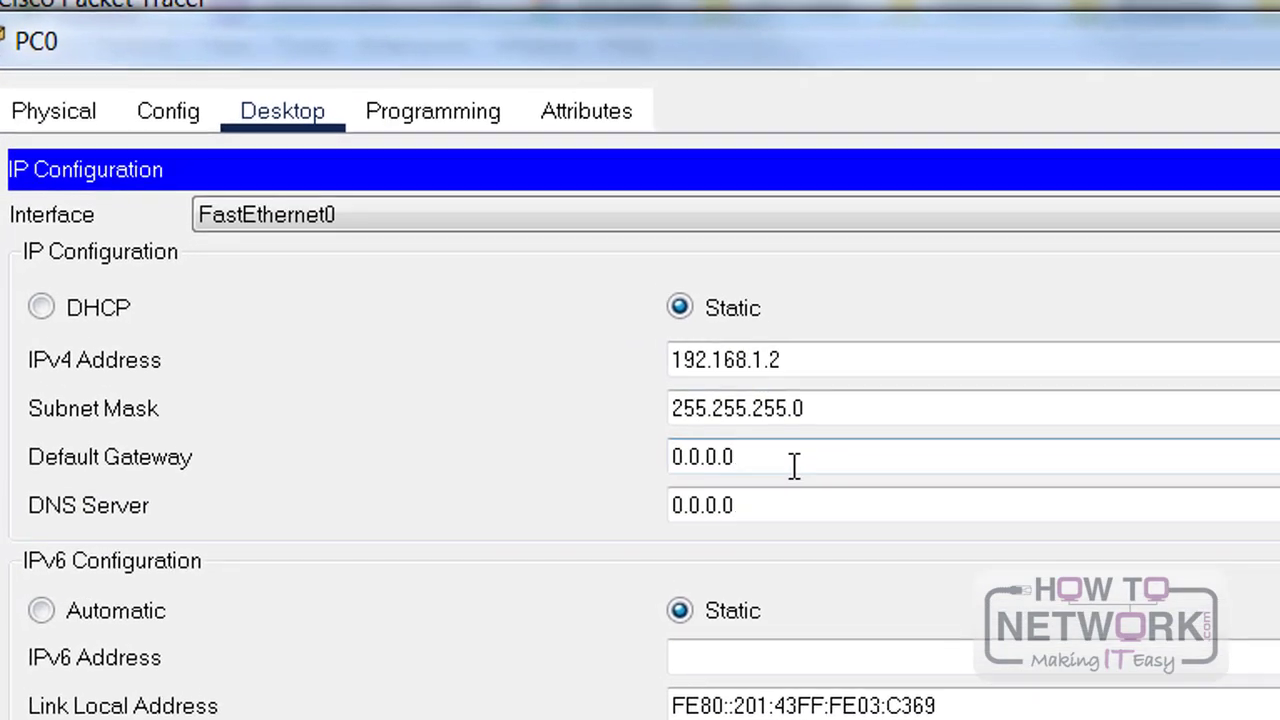
pyautogui.moveTo(720, 391); pyautogui.dragTo(511, 393)
pyautogui.write('1')
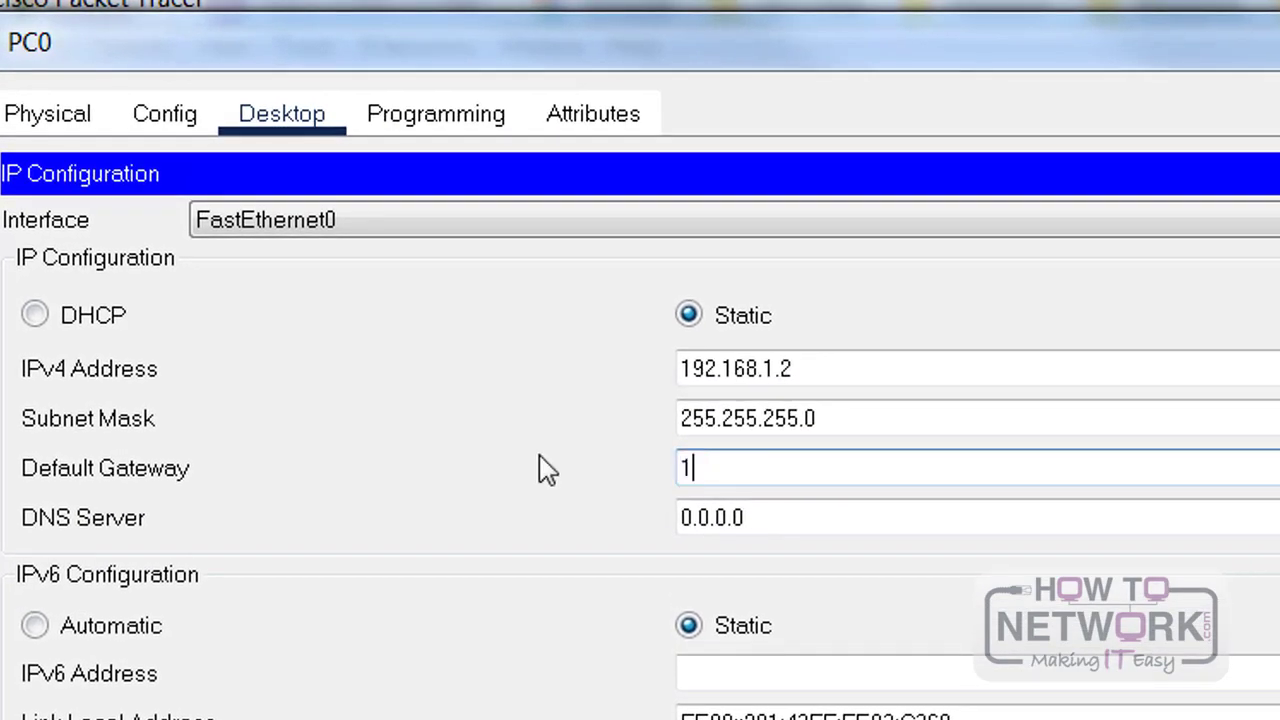
pyautogui.write('92.168.1.')
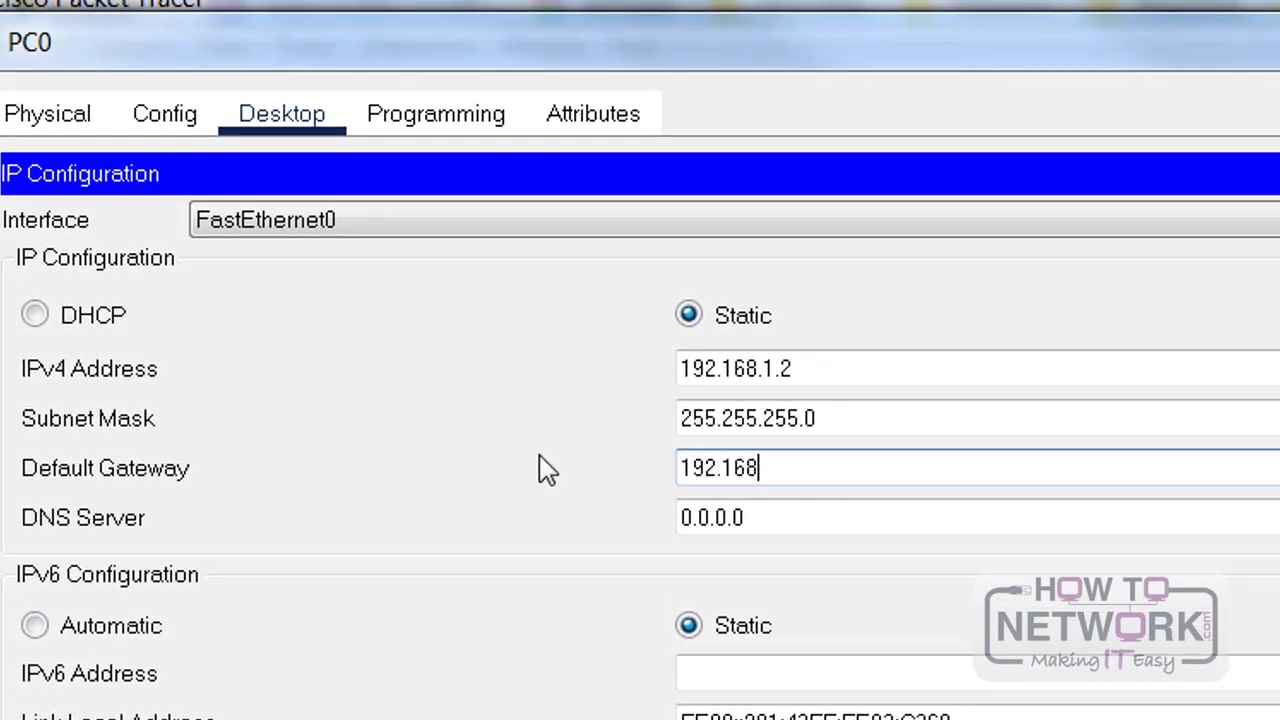
pyautogui.write('1')
# Step: Finish the gateway entry, then submit no shut and exit the interface on Router0
pyautogui.click(936, 428)
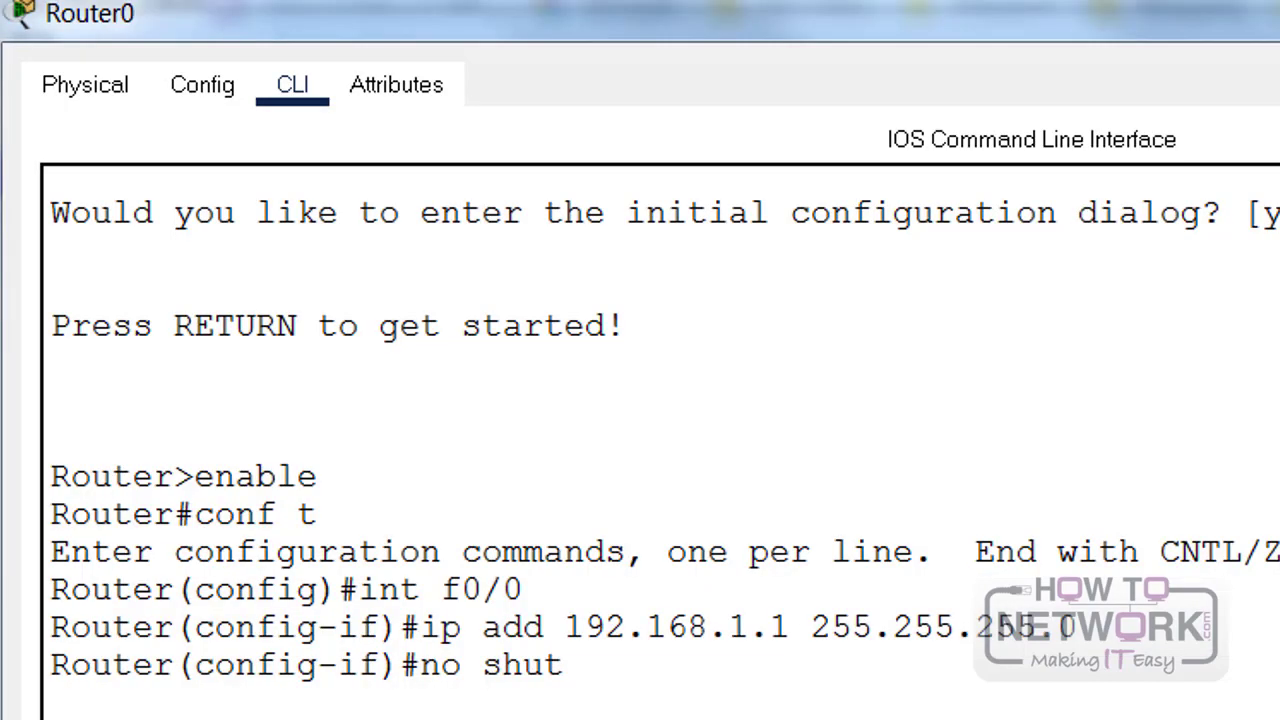
pyautogui.press('Return')
pyautogui.press('Return')
pyautogui.press('Return')
pyautogui.press('Return')
pyautogui.press('Return')
pyautogui.write('exi')
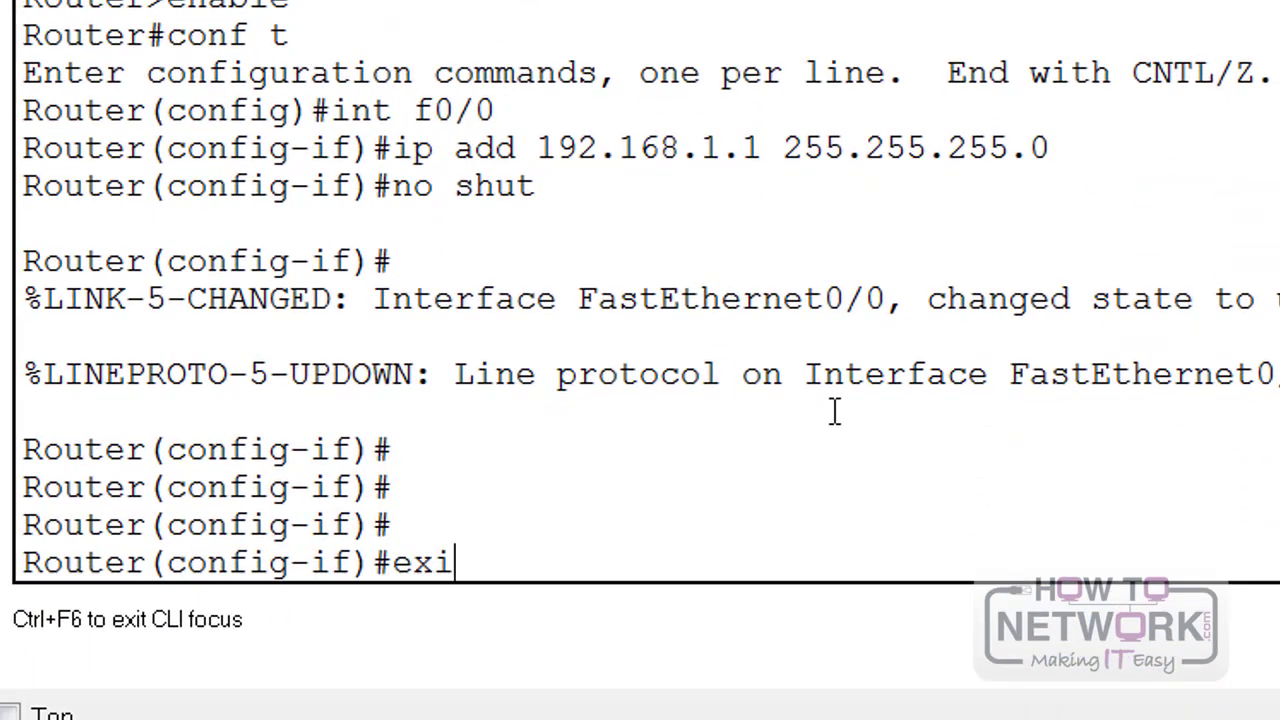
pyautogui.press('Return')
pyautogui.press('Return')
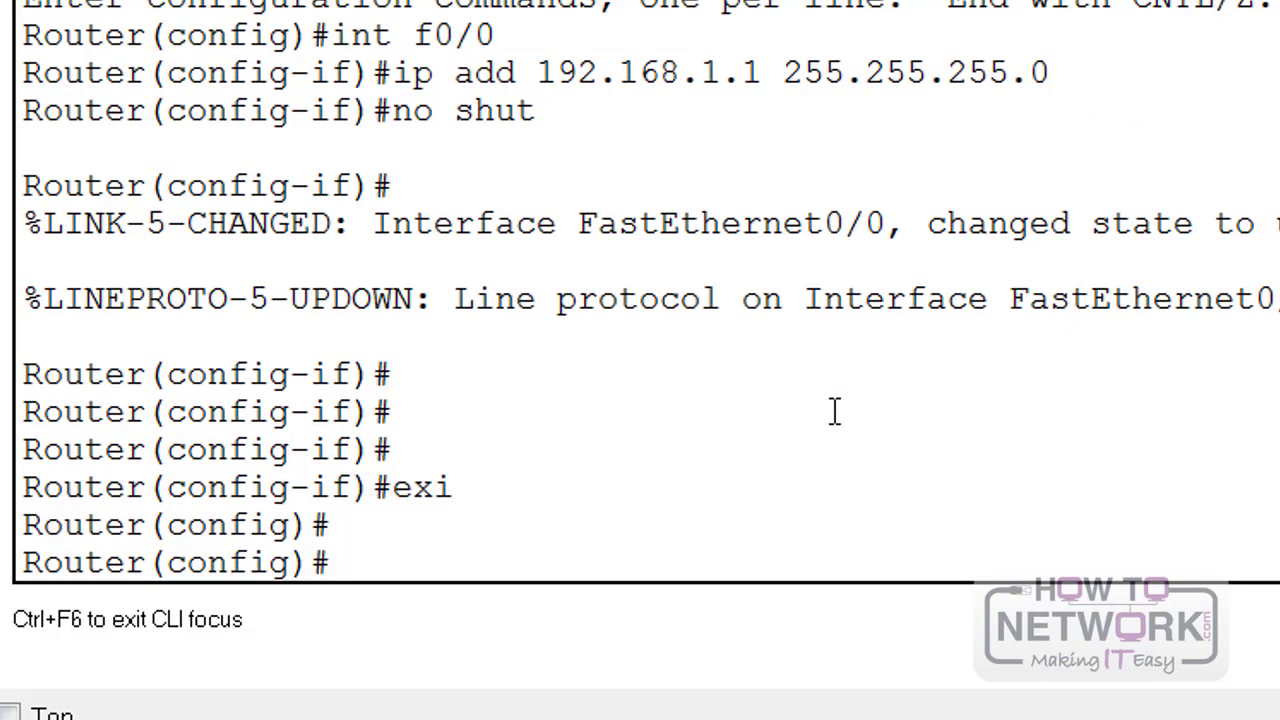
pyautogui.write('snmp')
pyautogui.press('Tab')
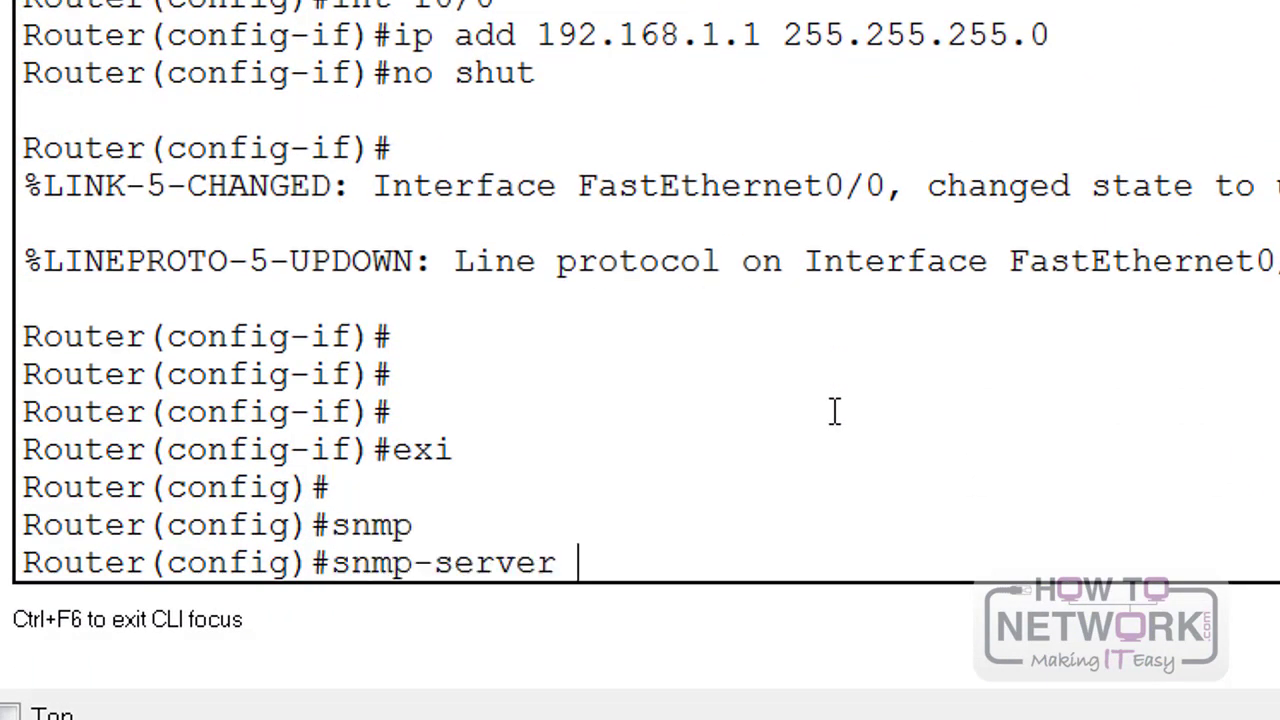
pyautogui.write('communi')
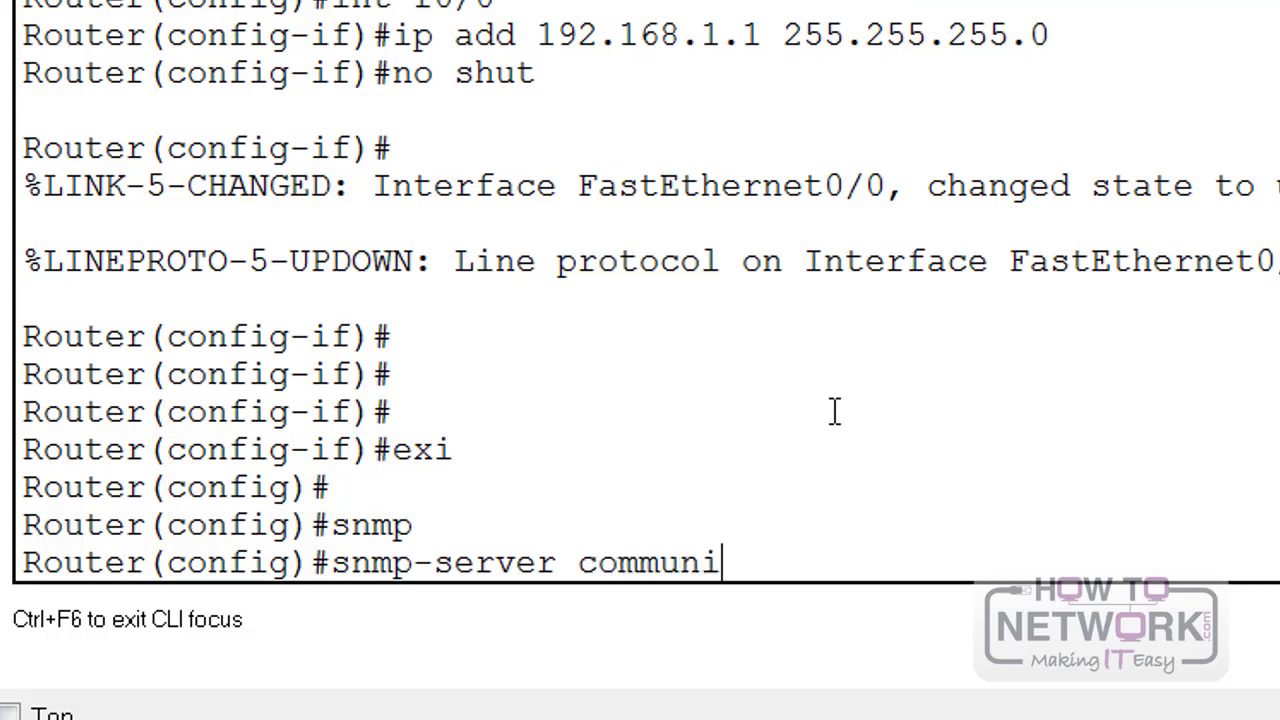
pyautogui.write('ty how')
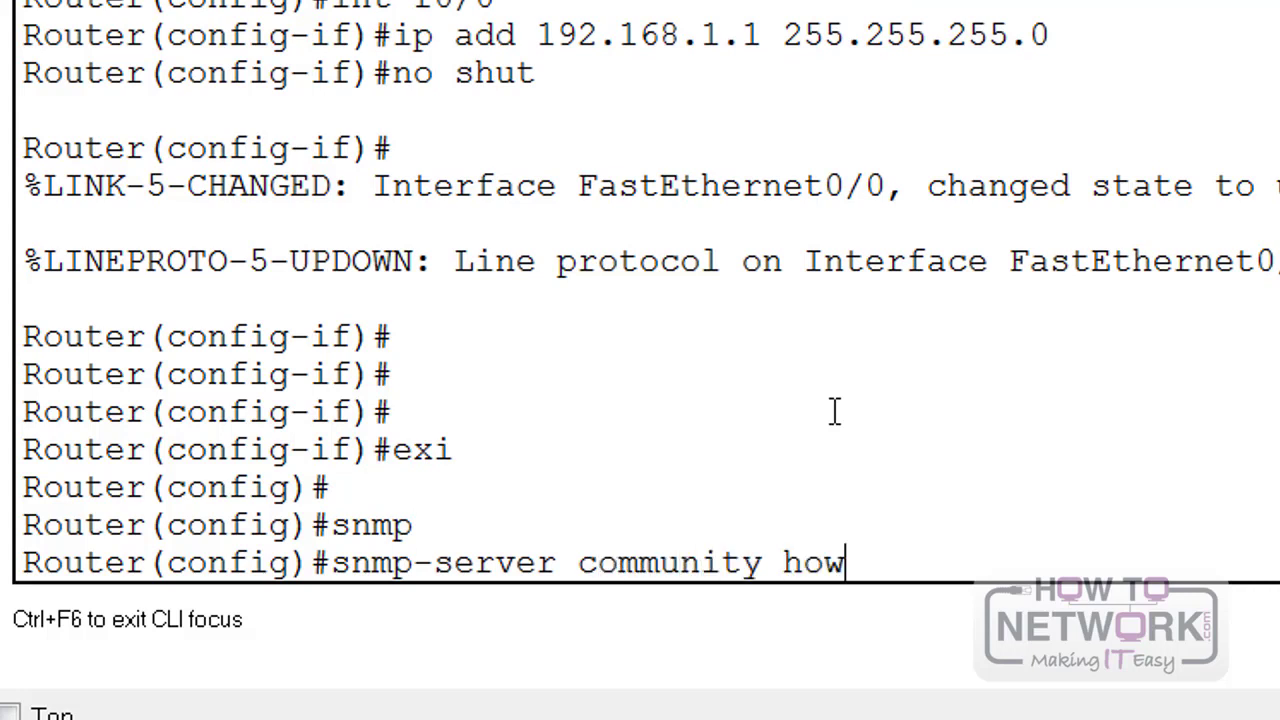
pyautogui.write('tonetwork ?')
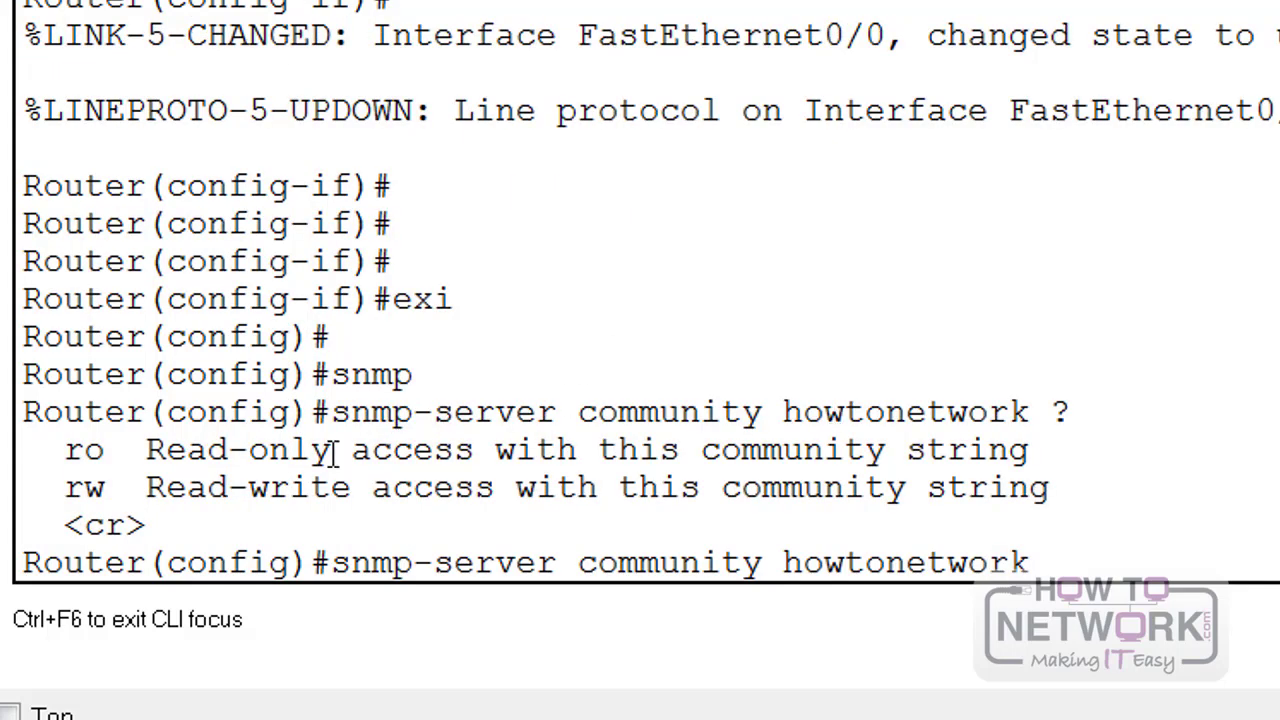
pyautogui.moveTo(66, 487); pyautogui.dragTo(258, 497)
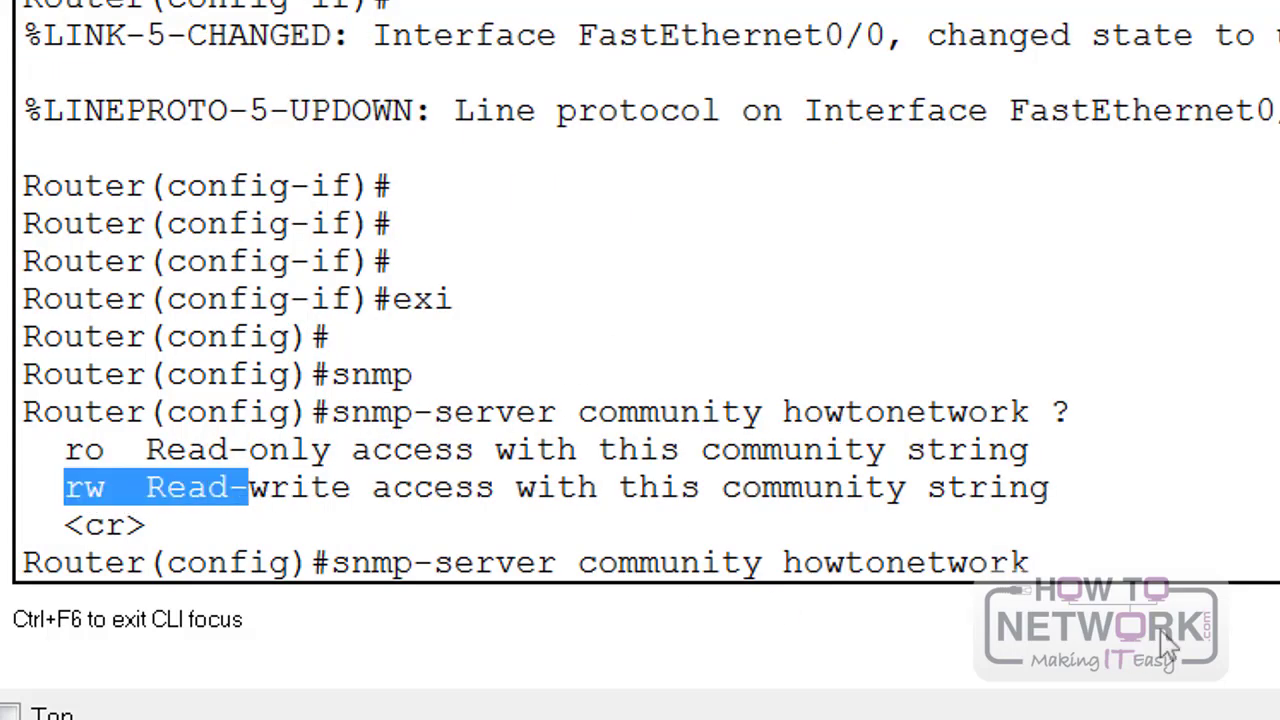
pyautogui.click(1166, 556)
pyautogui.write('rw')
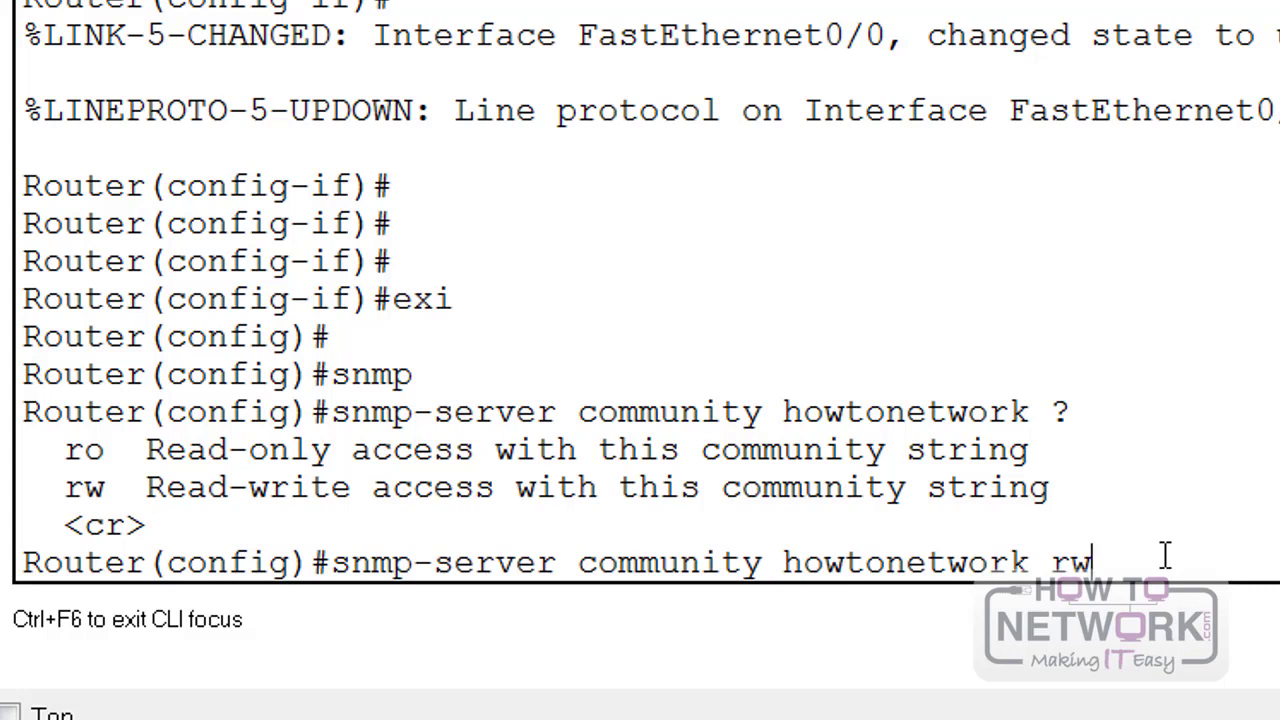
pyautogui.press('Return')
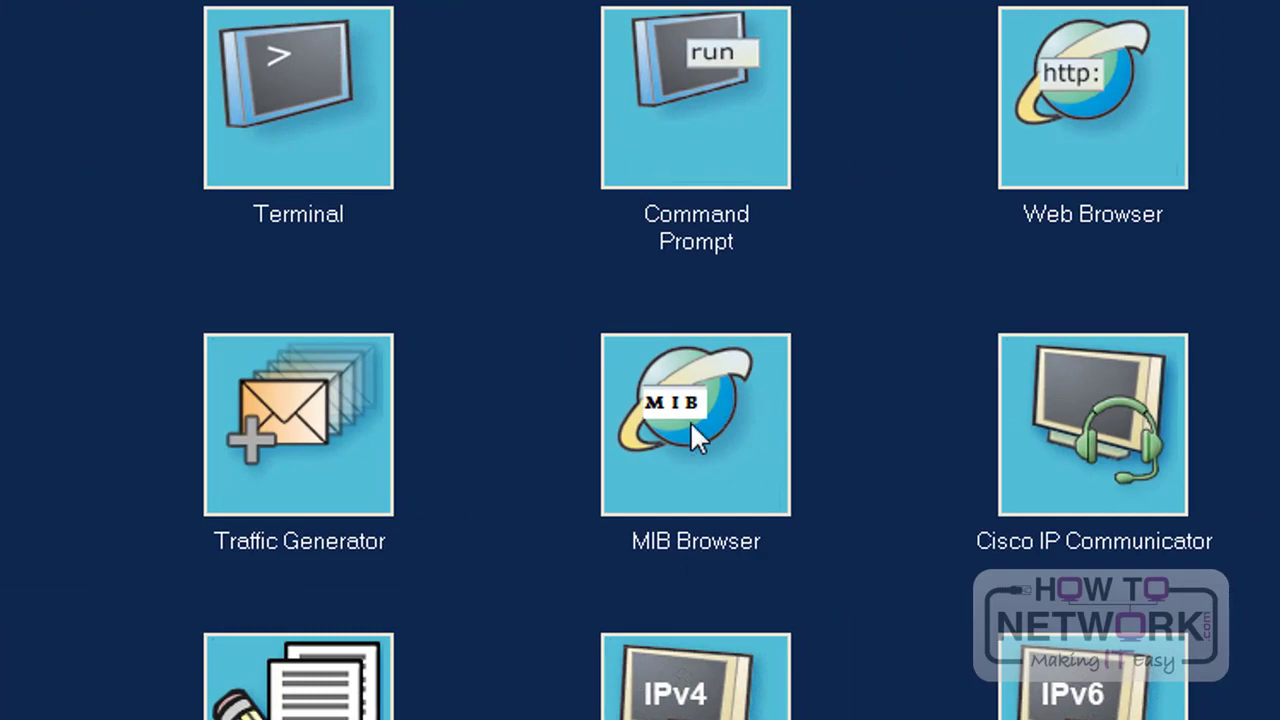
# Step: Open PC0's MIB Browser and enter 192.168.1.1 as the target address
pyautogui.click(690, 421)
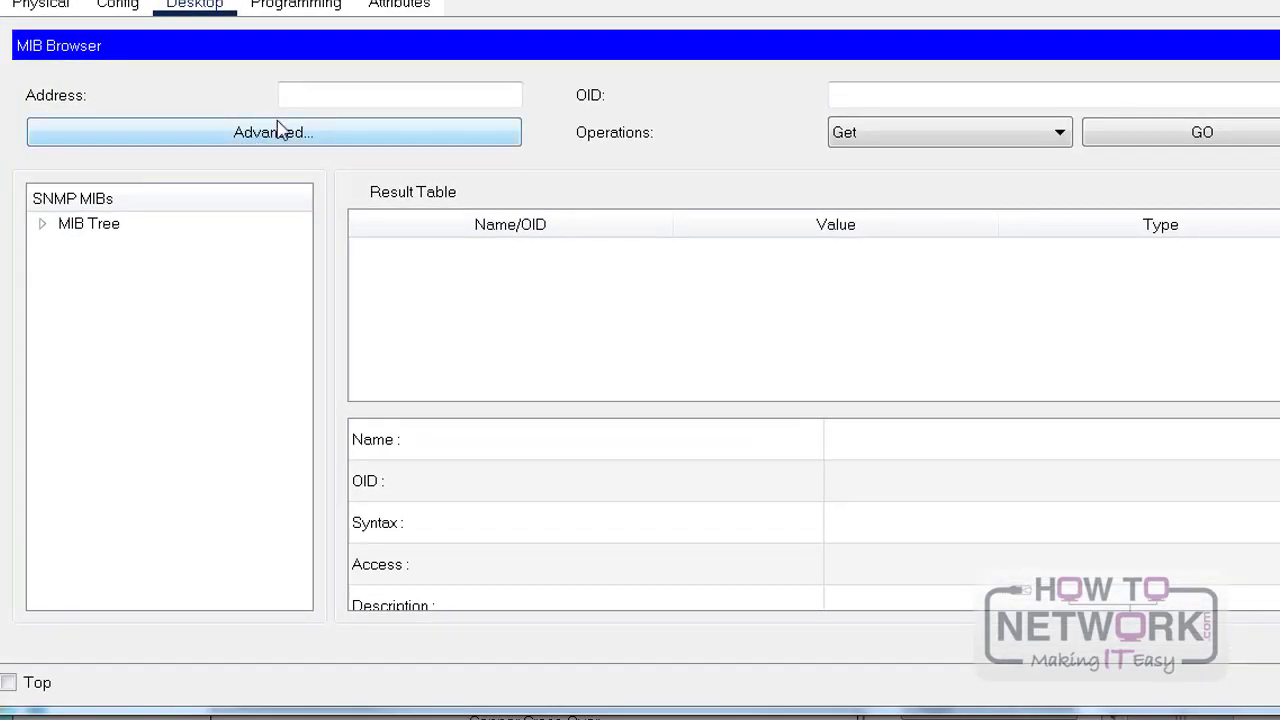
pyautogui.click(345, 95)
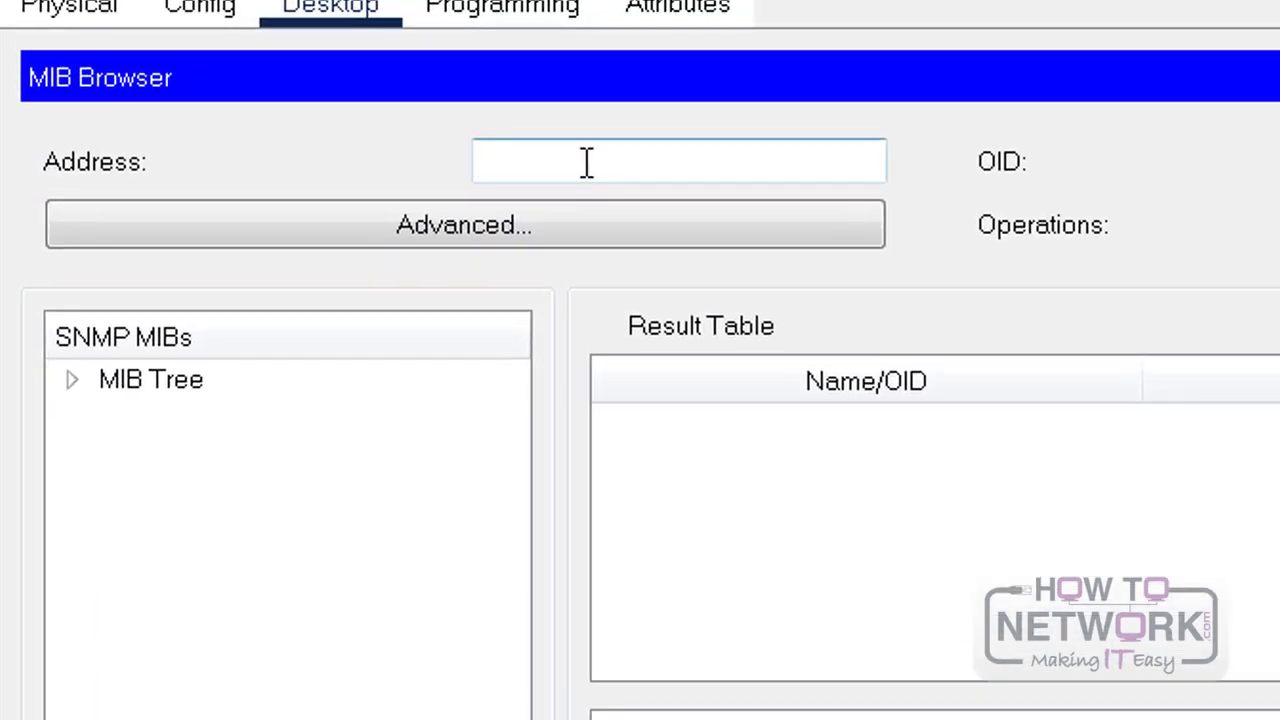
pyautogui.write('192.168.')
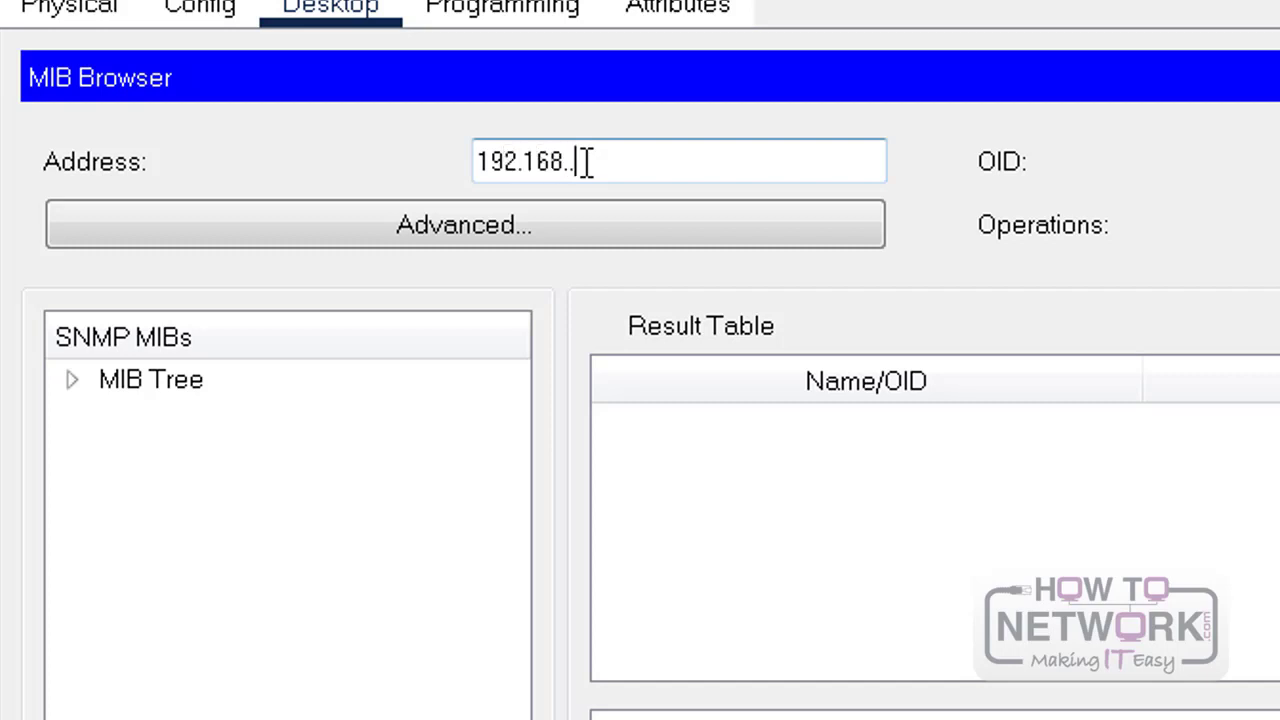
pyautogui.write('1.1')
pyautogui.click(620, 222)
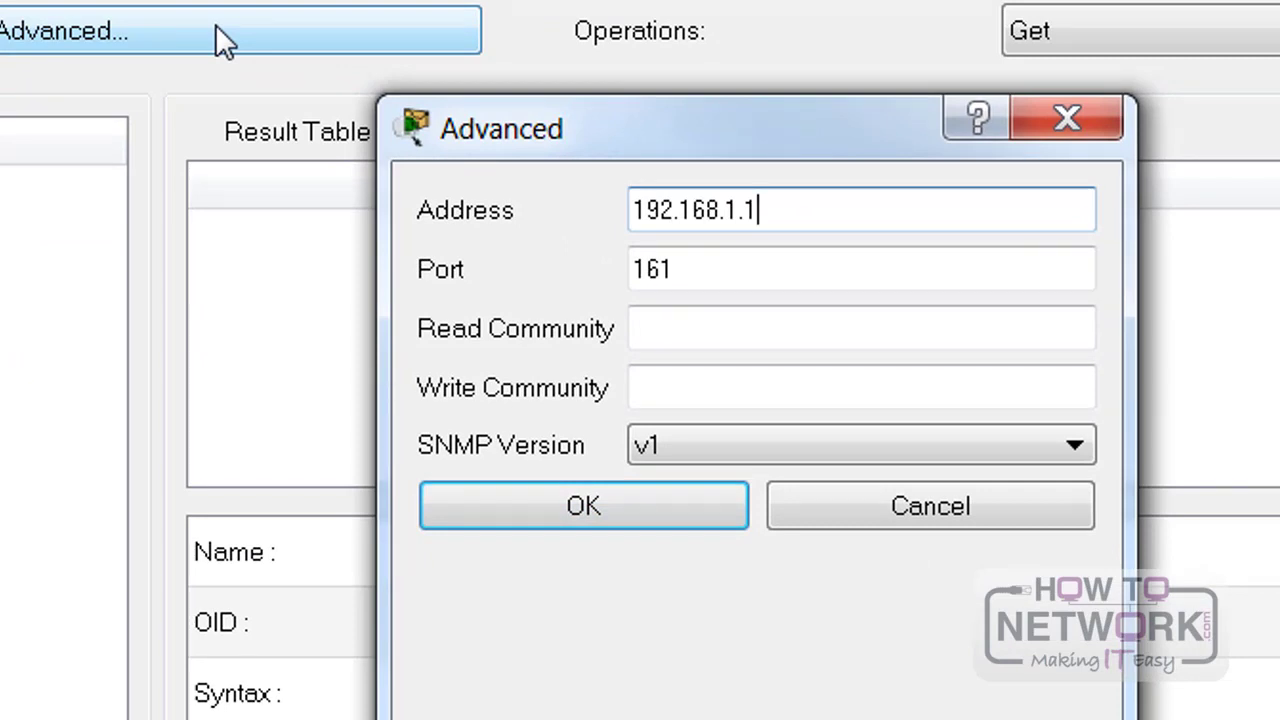
pyautogui.click(709, 340)
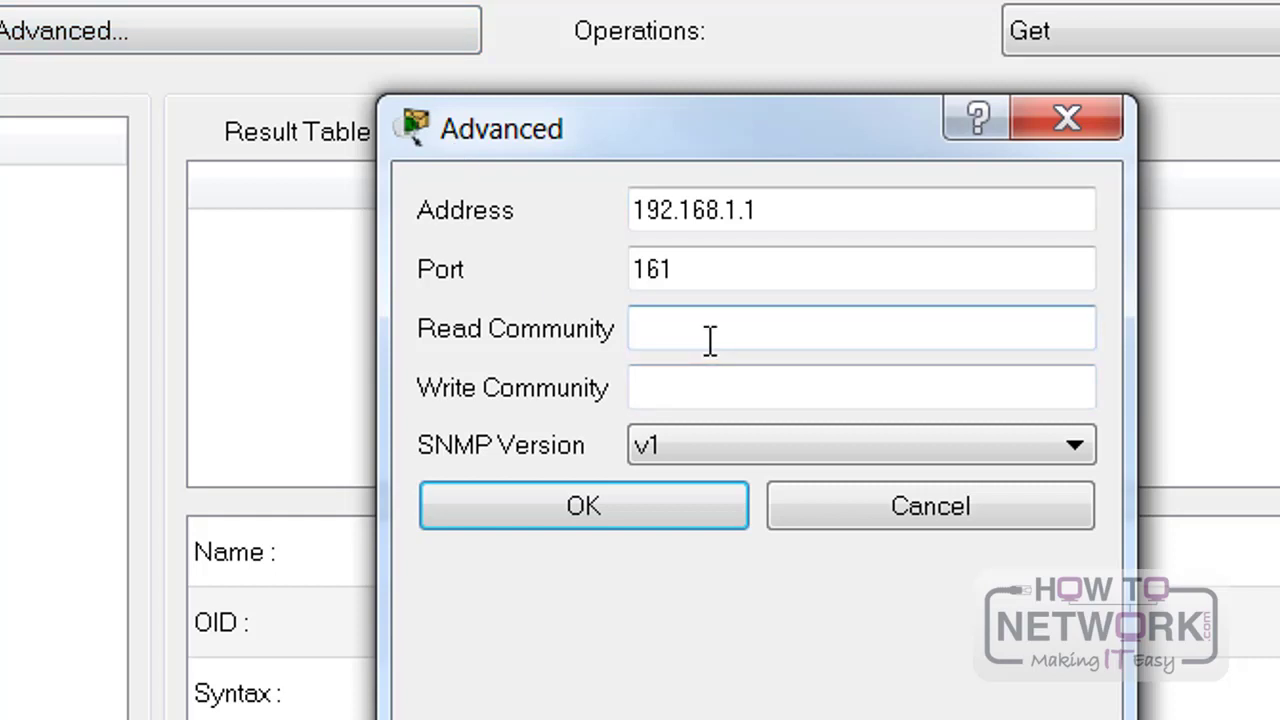
pyautogui.write('pu')
pyautogui.press('BackSpace')
pyautogui.press('BackSpace')
pyautogui.write('howtonetwork')
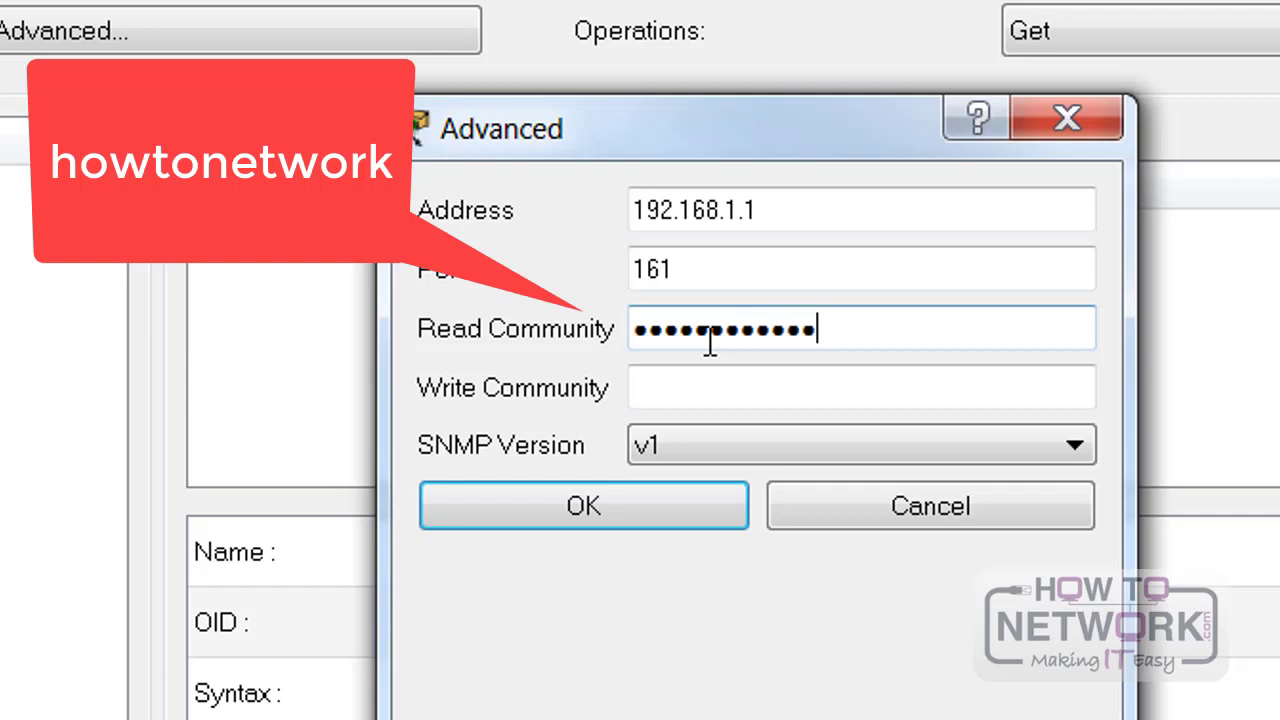
pyautogui.click(780, 391)
pyautogui.write('howtonetwo')
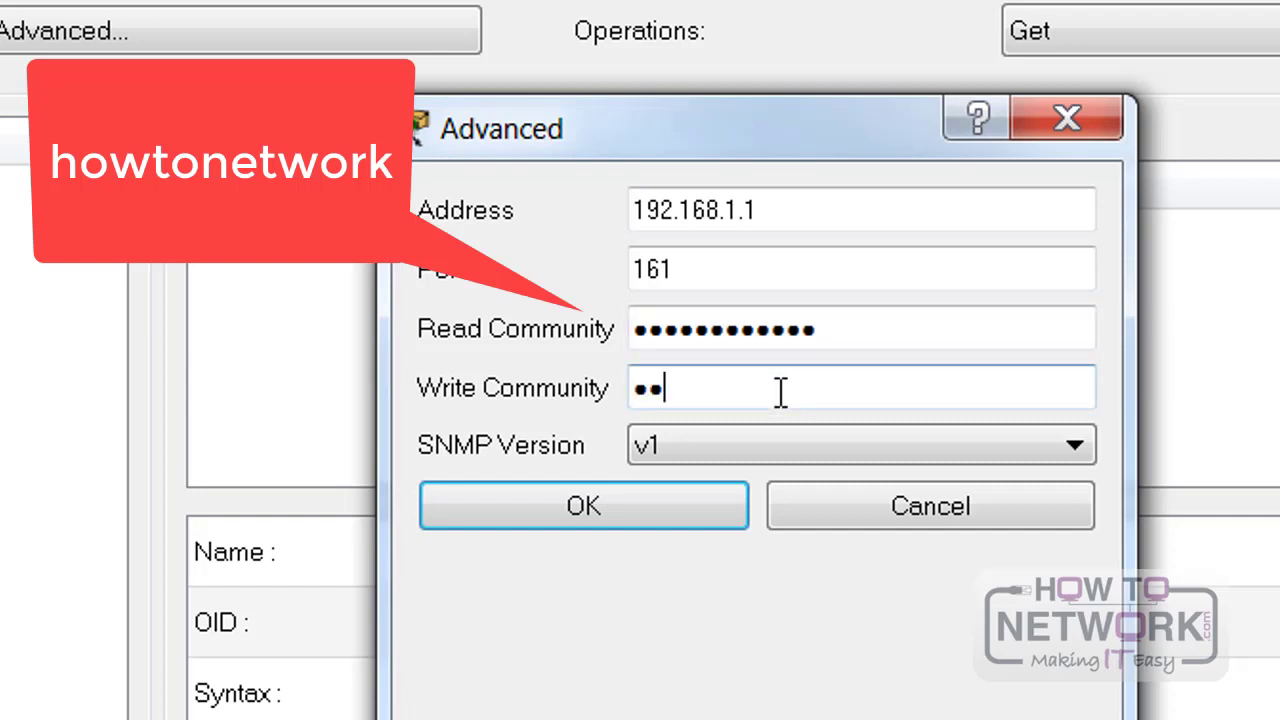
pyautogui.write('rk')
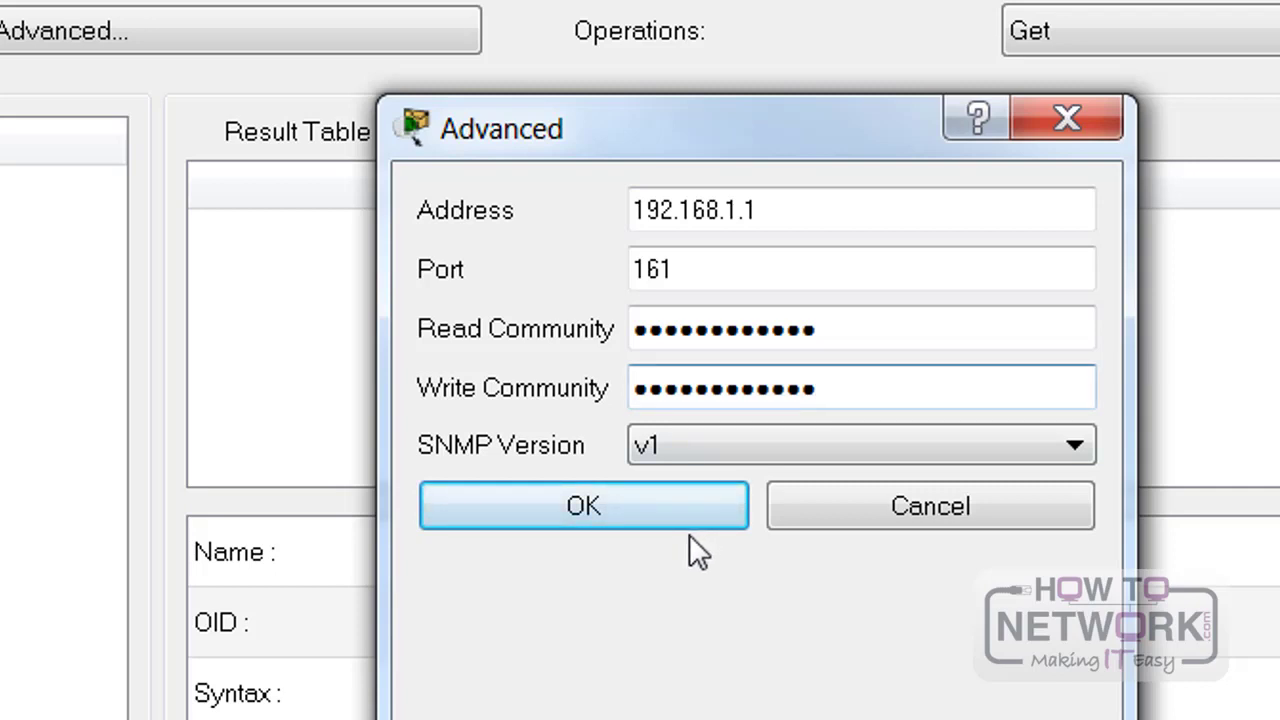
pyautogui.click(618, 505)
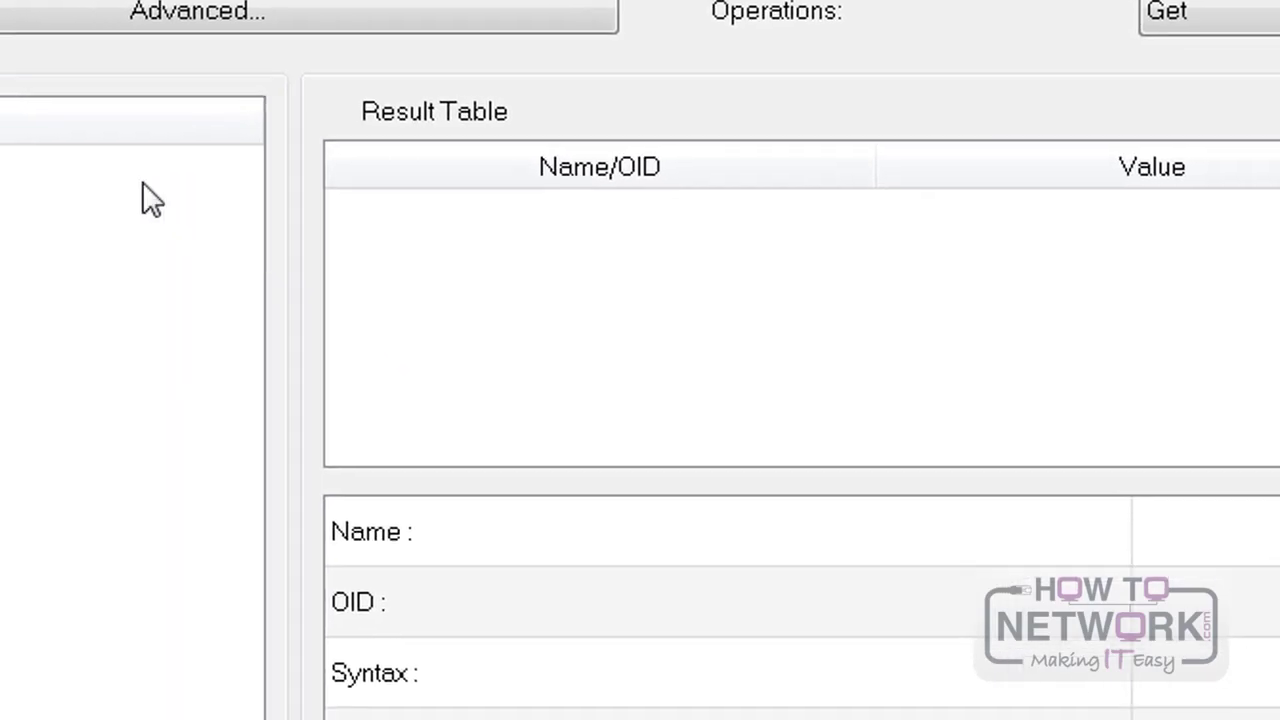
# Step: Expand the MIB tree from router_std MIBs down through .iso, .org, .dod, .internet, .mgmt, .mib-2
pyautogui.click(33, 131)
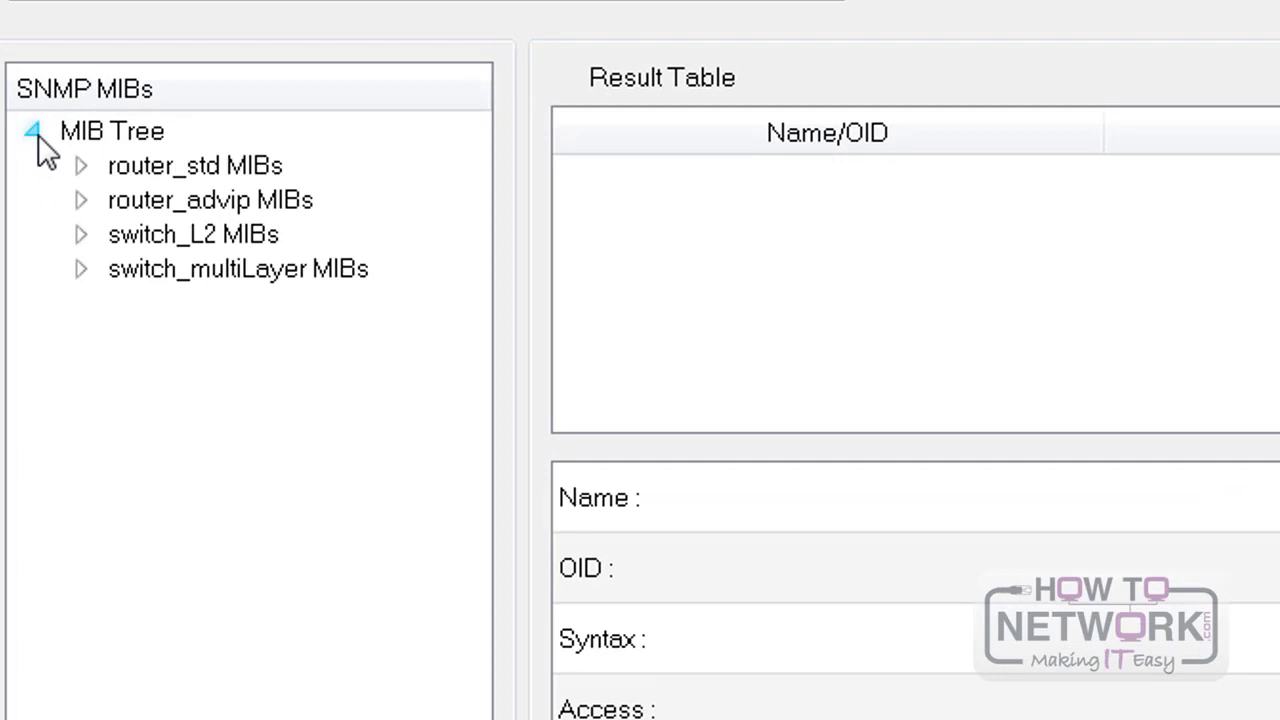
pyautogui.click(81, 165)
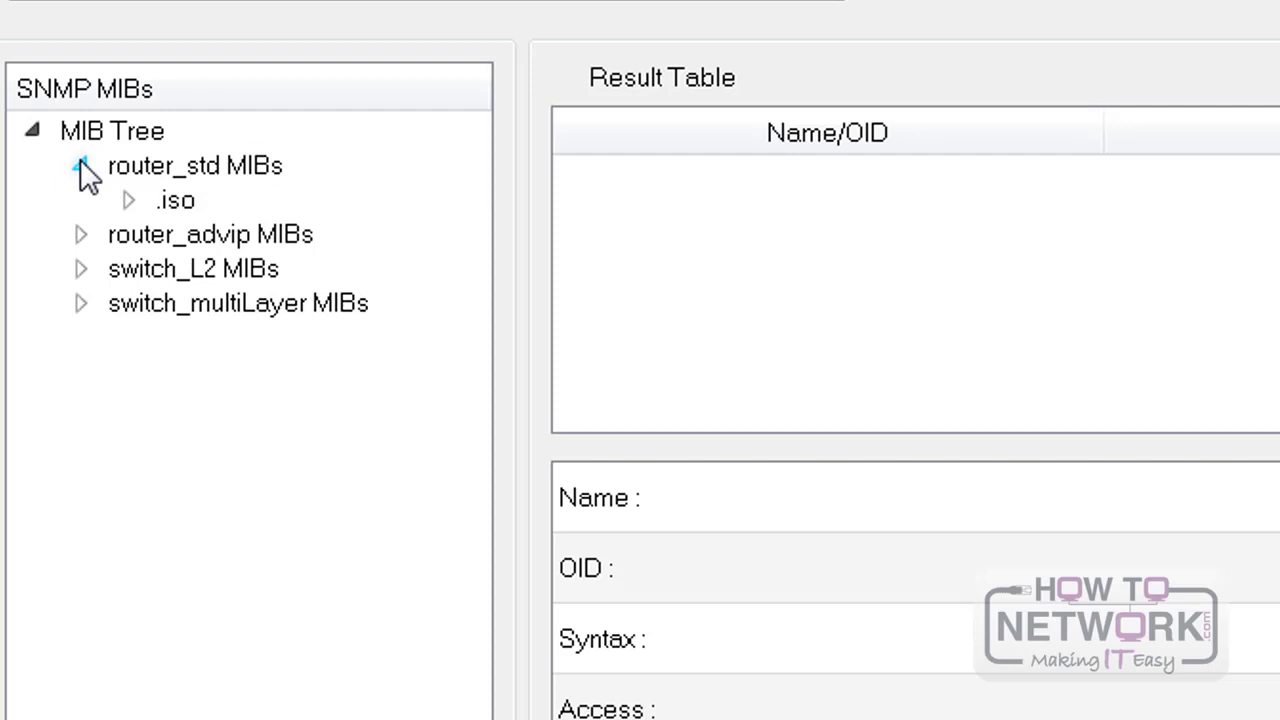
pyautogui.click(128, 200)
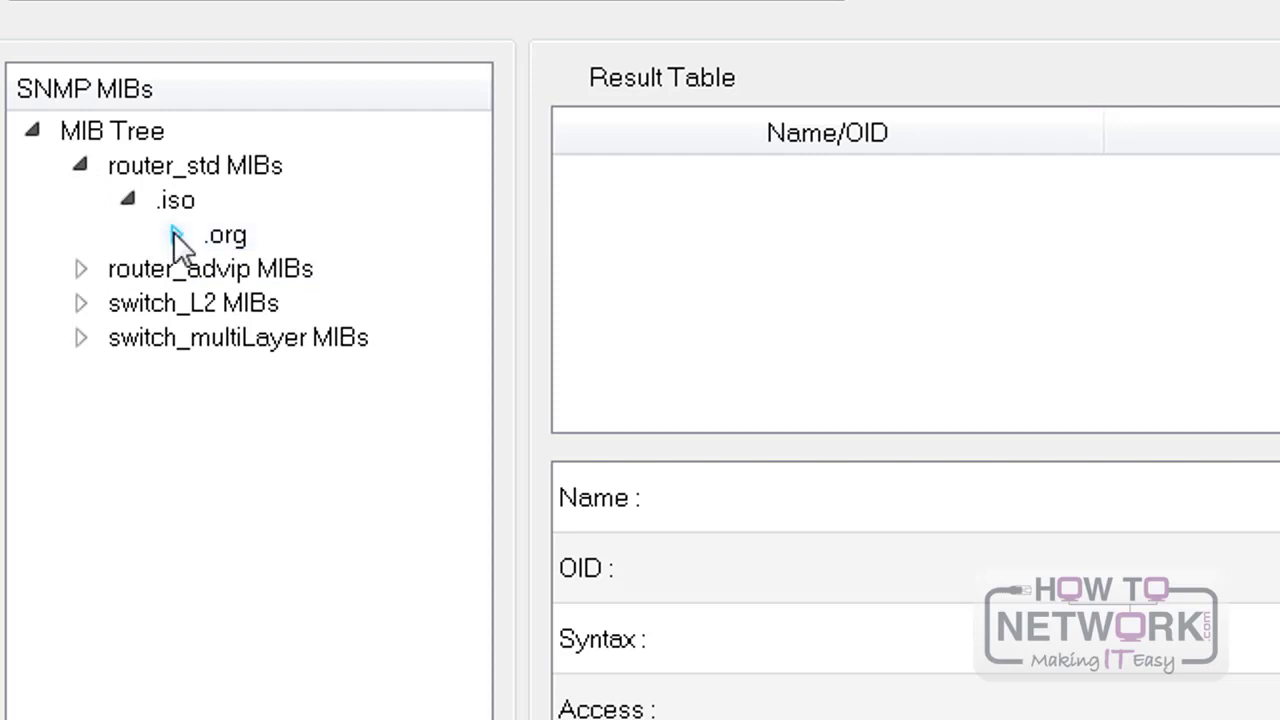
pyautogui.click(173, 231)
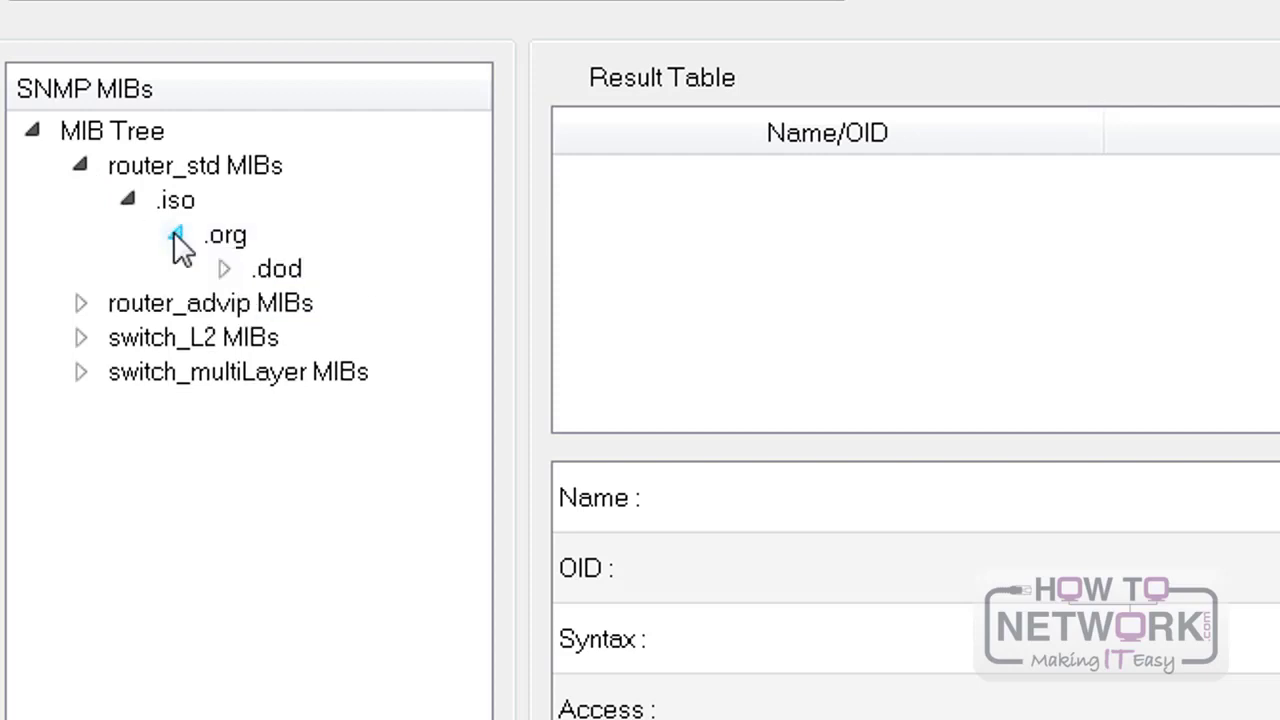
pyautogui.click(224, 272)
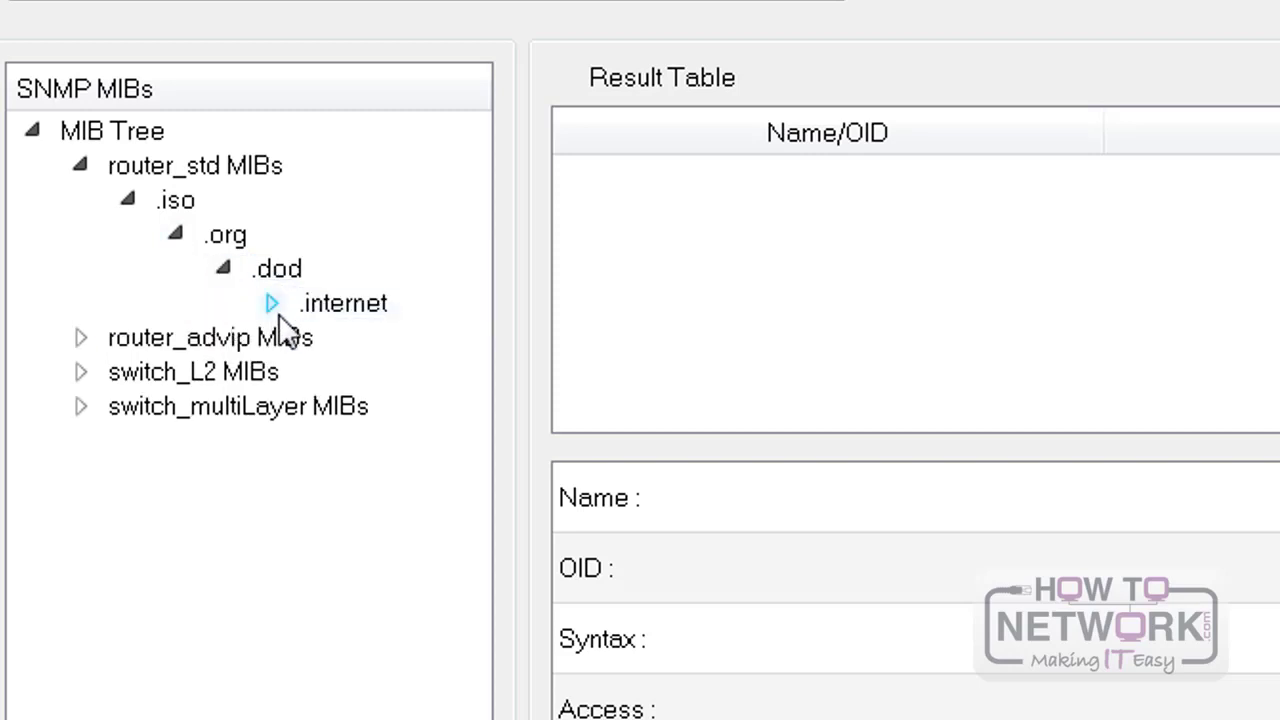
pyautogui.click(271, 305)
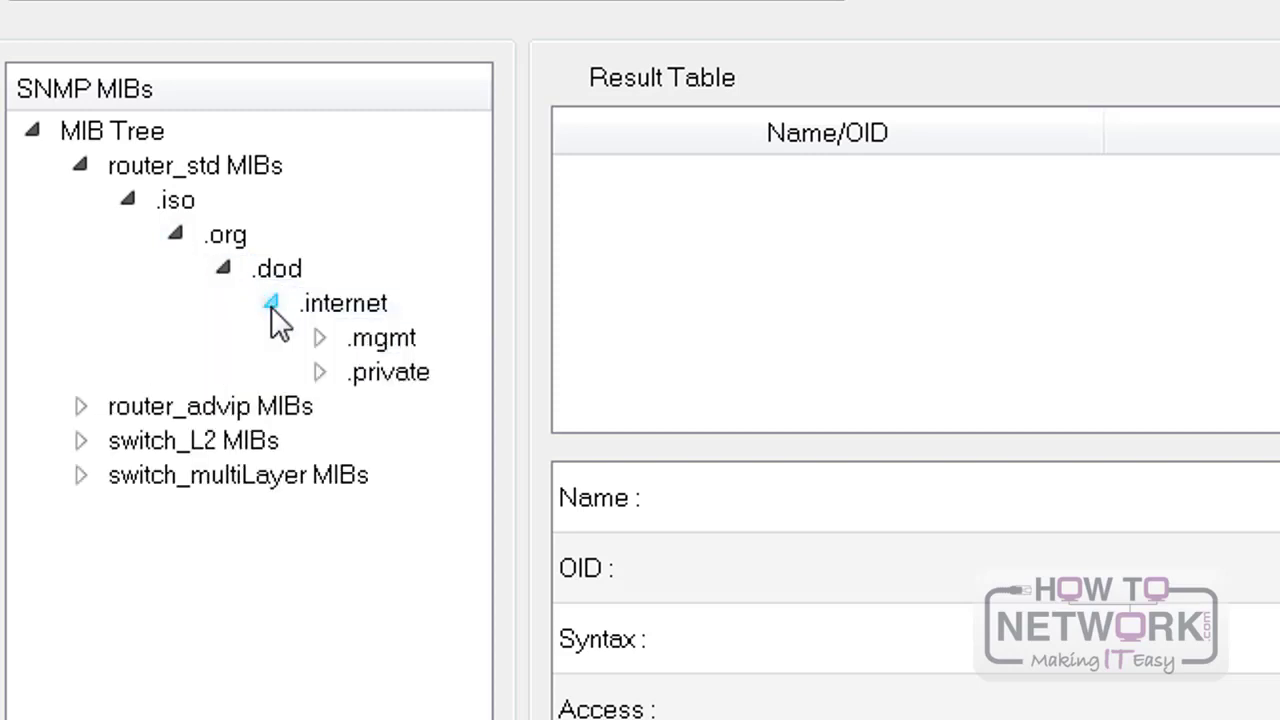
pyautogui.click(322, 342)
pyautogui.click(367, 372)
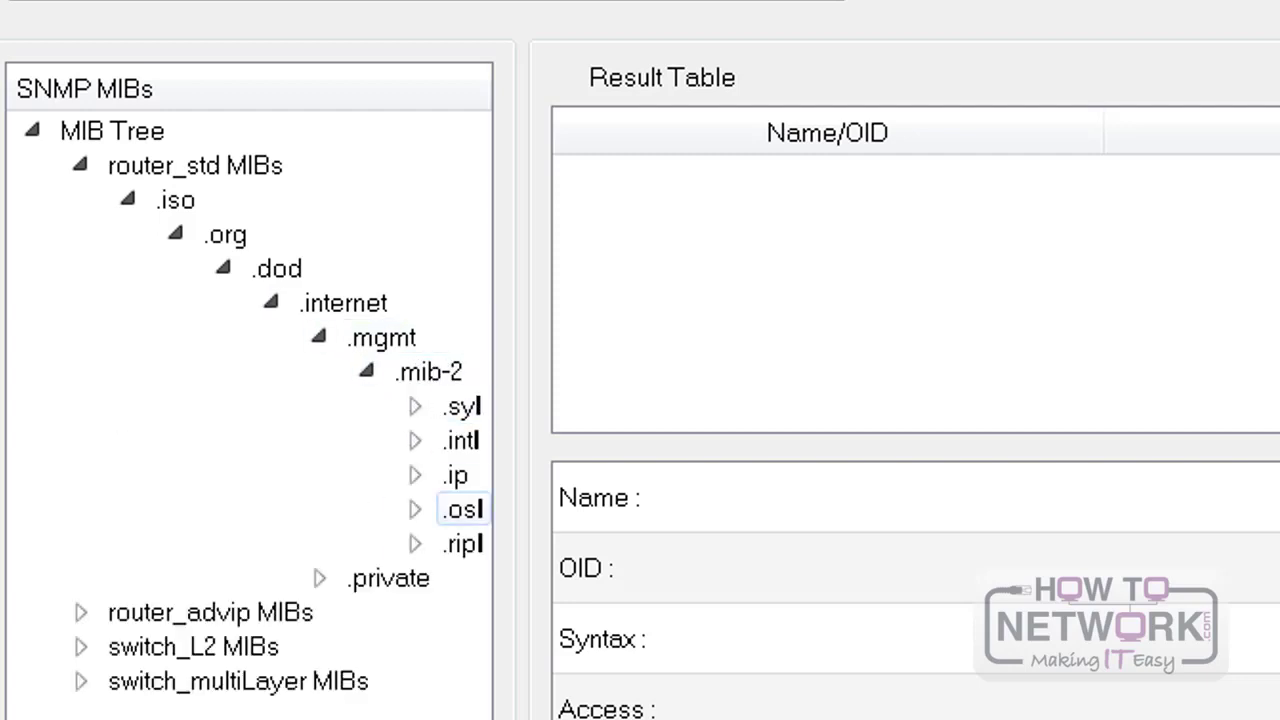
# Step: Expand .system and select .sysName (OID .1.3.6.1.2.1.1.5.0)
pyautogui.moveTo(523, 706); pyautogui.dragTo(775, 712)
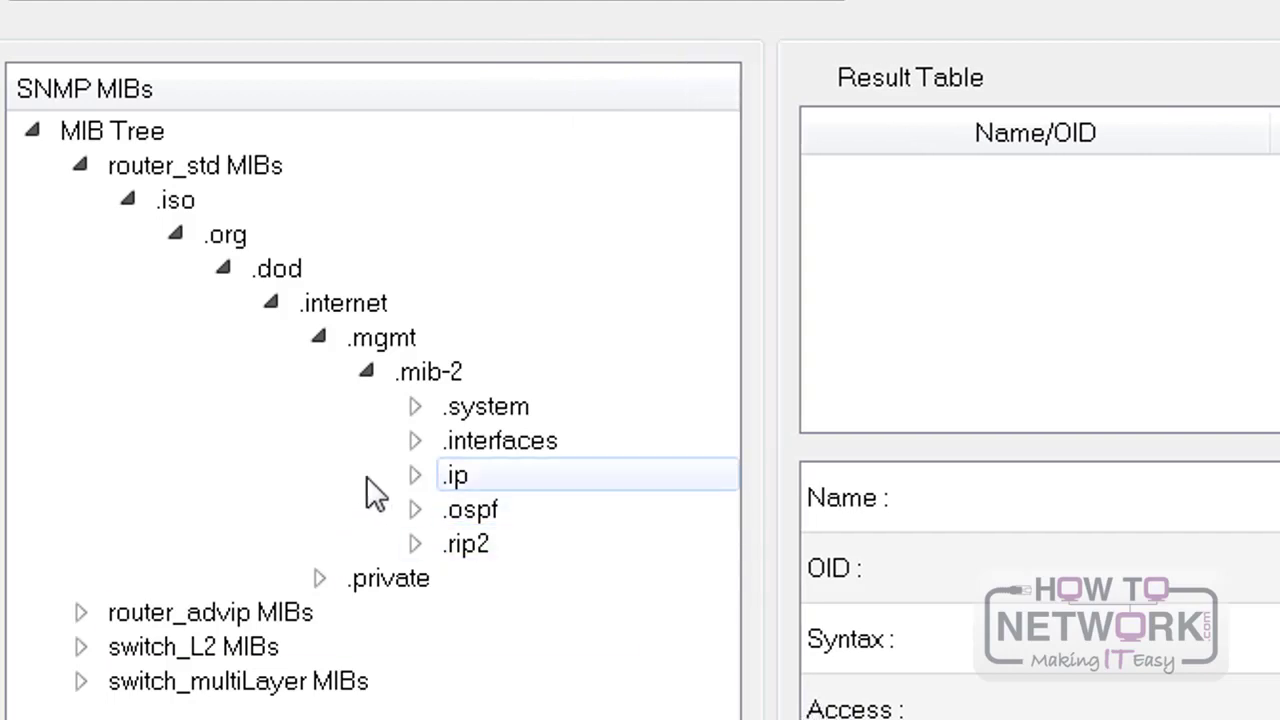
pyautogui.moveTo(366, 476)
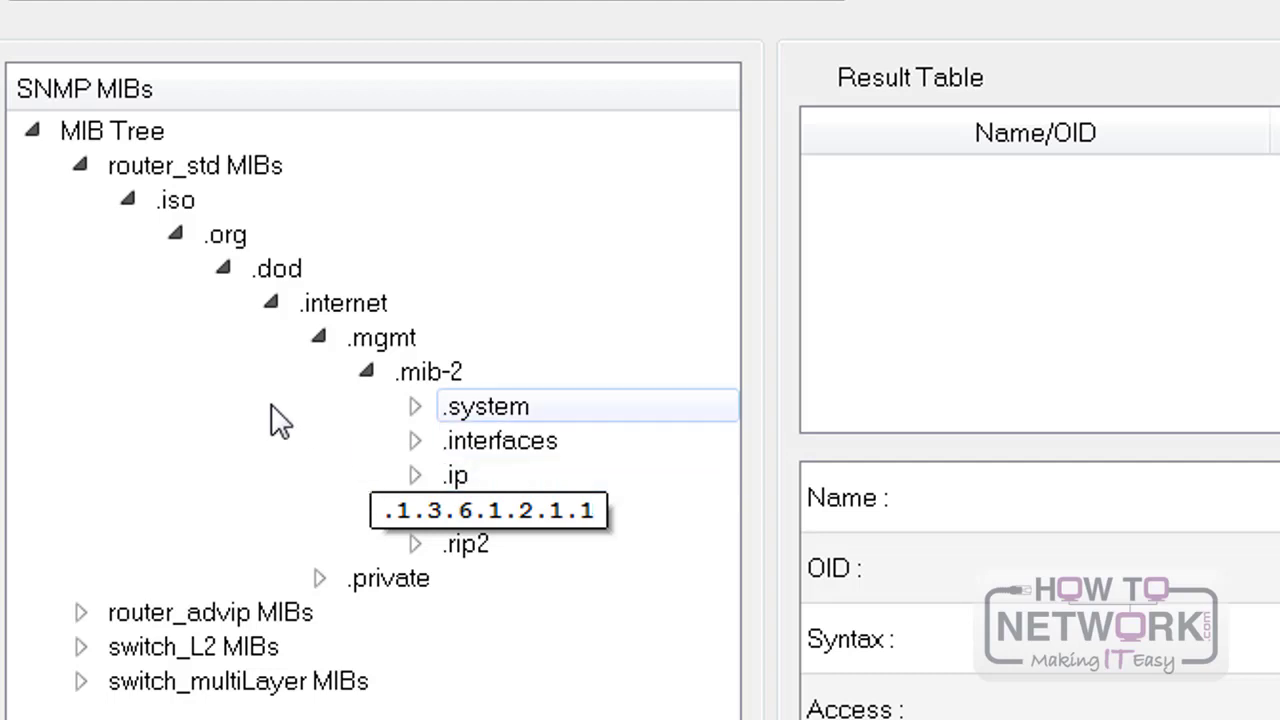
pyautogui.click(416, 406)
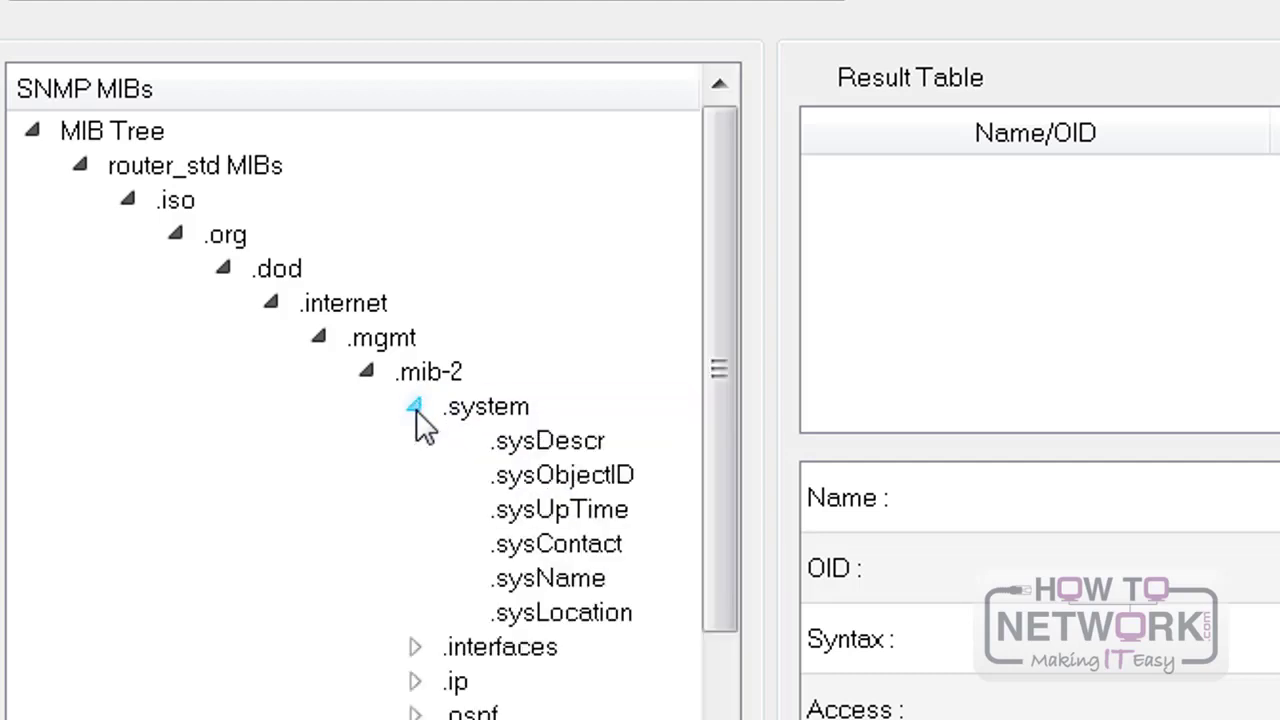
pyautogui.click(533, 588)
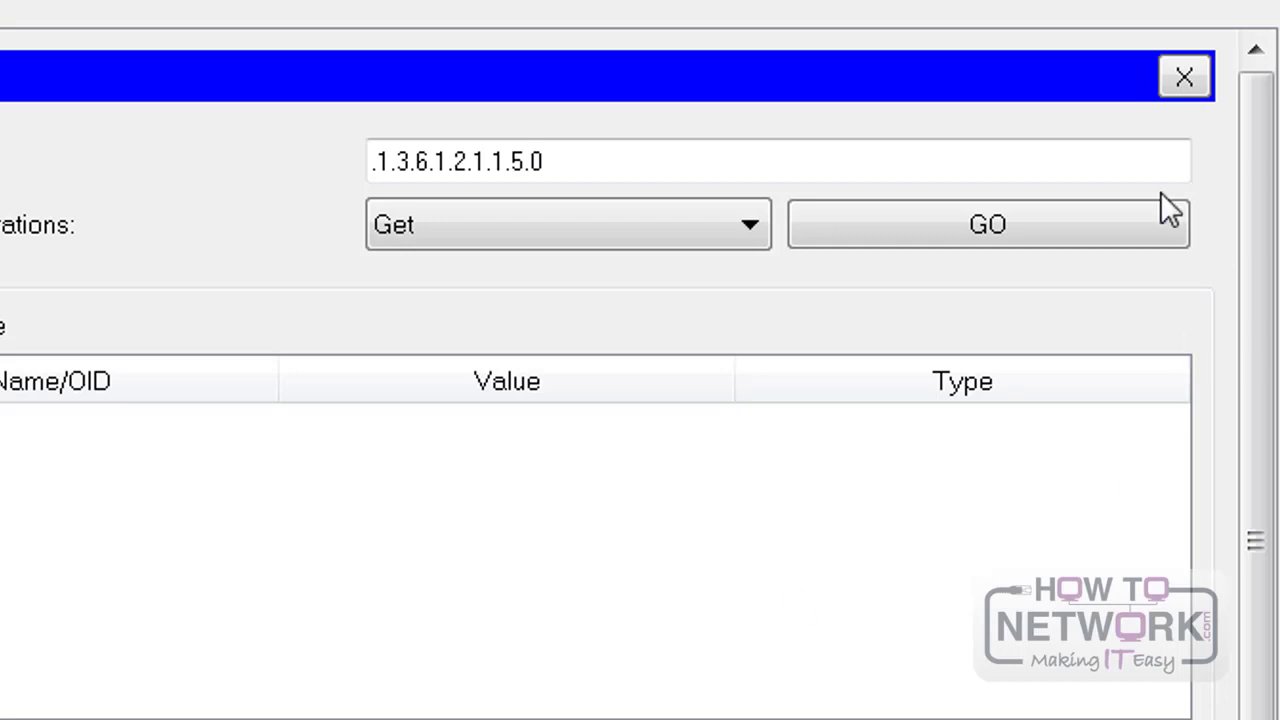
# Step: Run a Get on sysName, returning 'Router' as an OctetString
pyautogui.click(1025, 212)
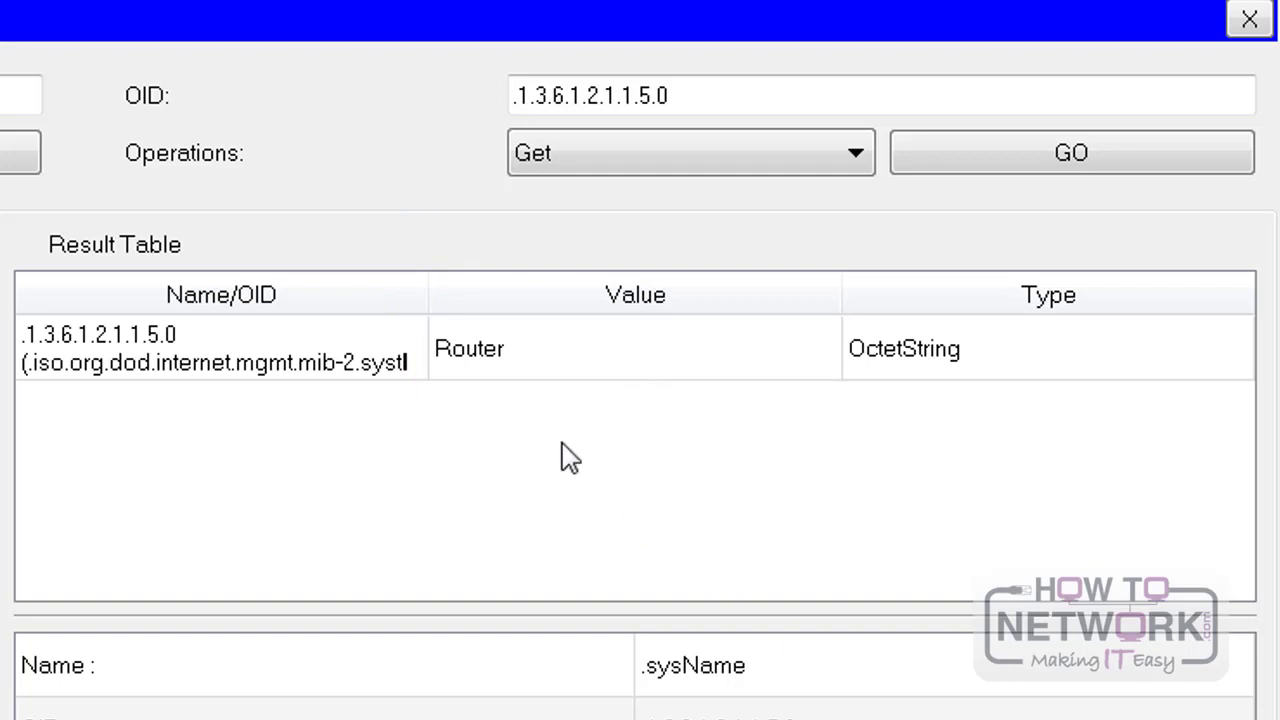
pyautogui.click(509, 371)
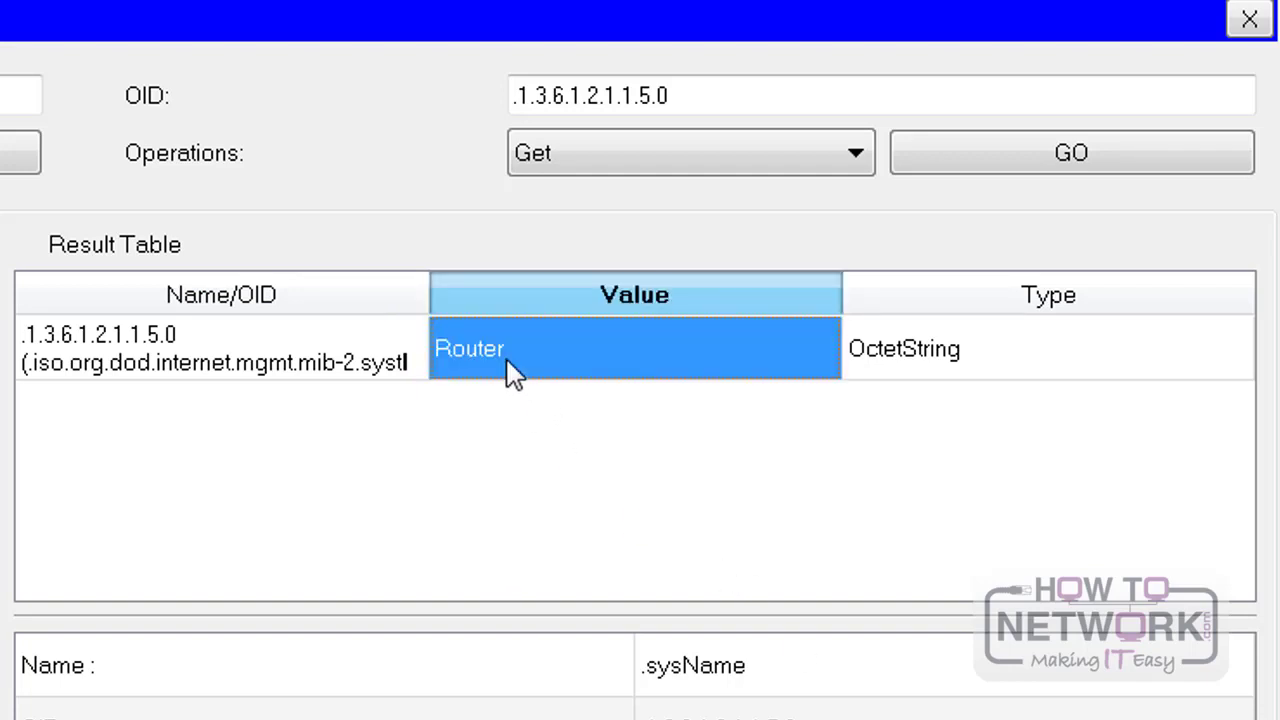
# Step: Set sysName to 'howtonetwork' as an OctetString and send the Set request
pyautogui.click(840, 162)
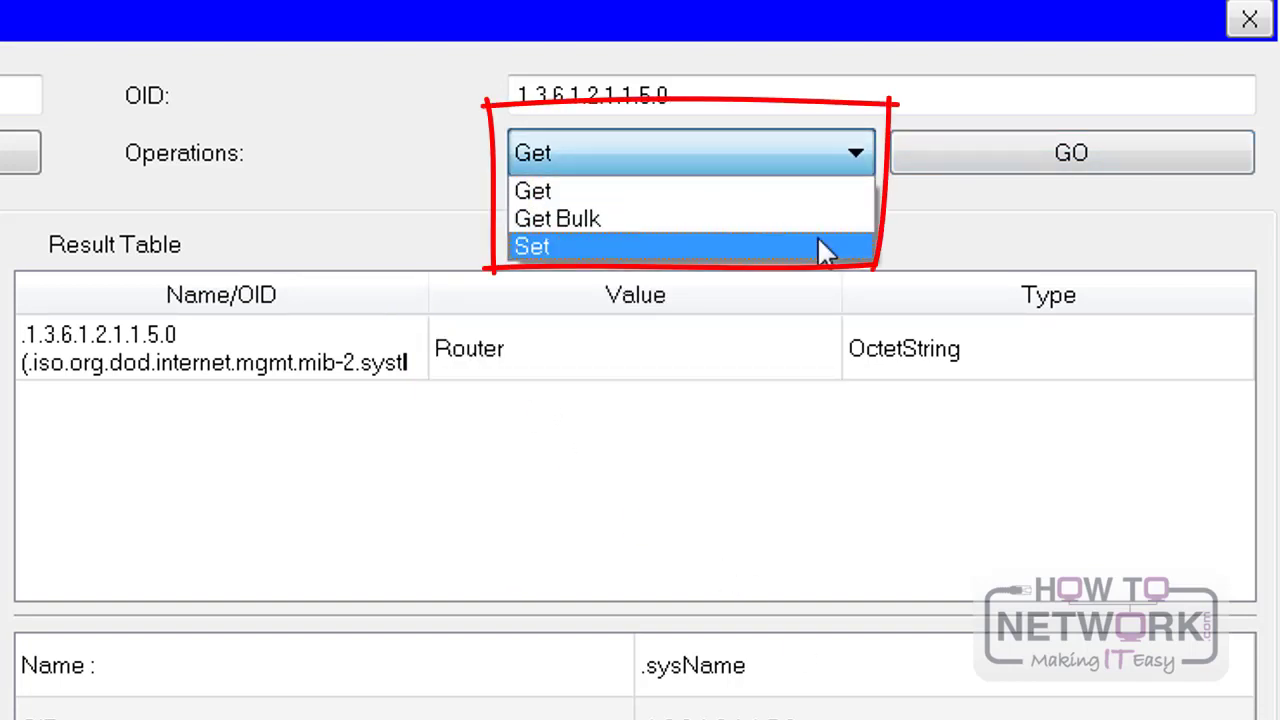
pyautogui.click(755, 250)
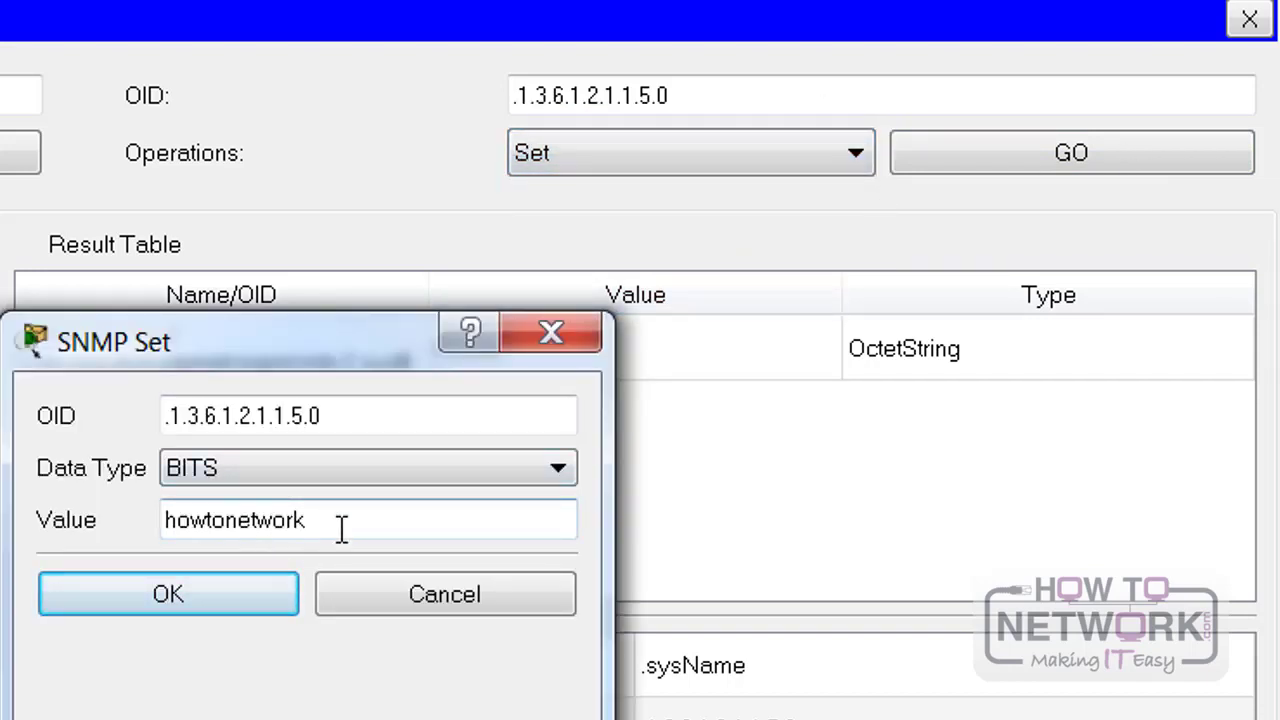
pyautogui.click(293, 474)
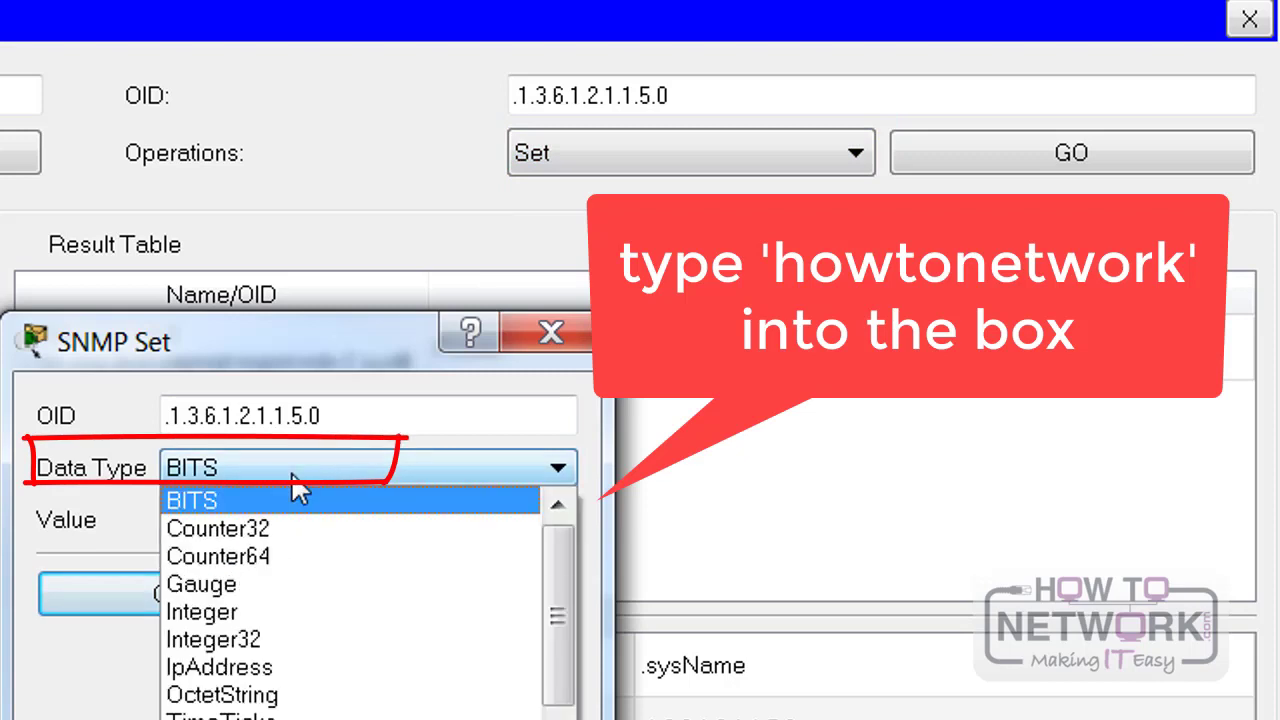
pyautogui.click(297, 694)
pyautogui.write('howtonetwork')
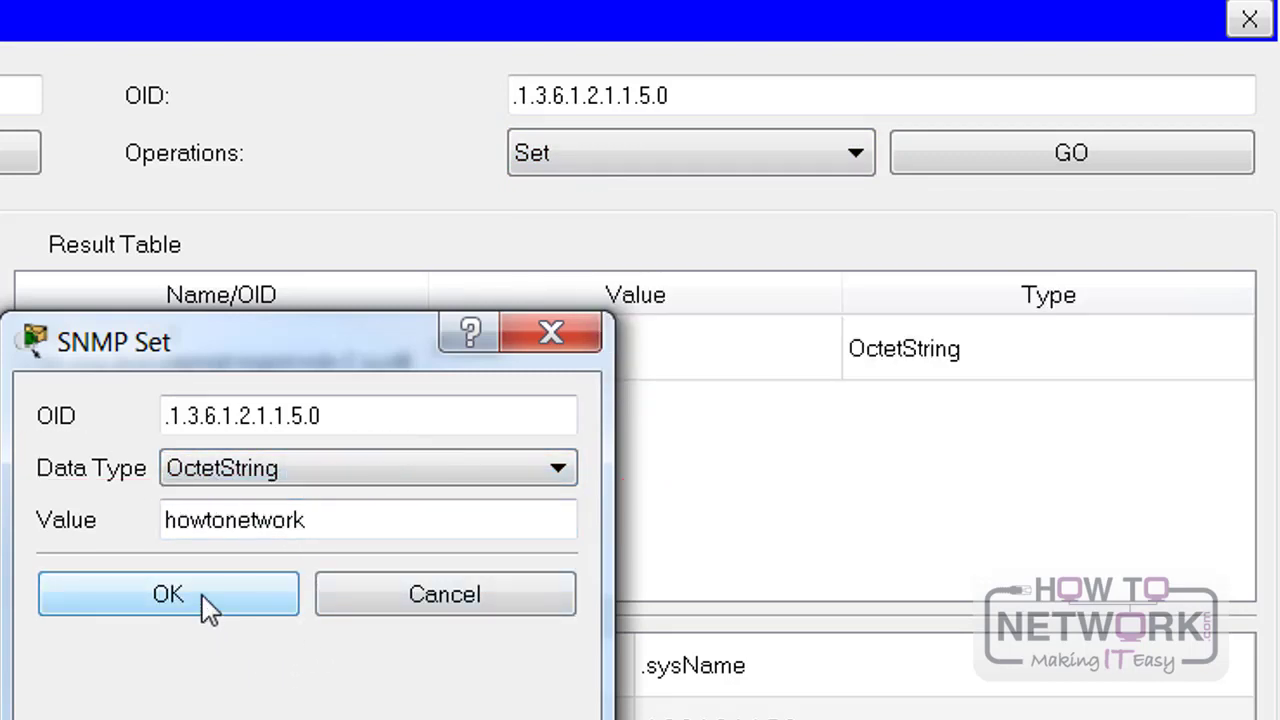
pyautogui.click(205, 605)
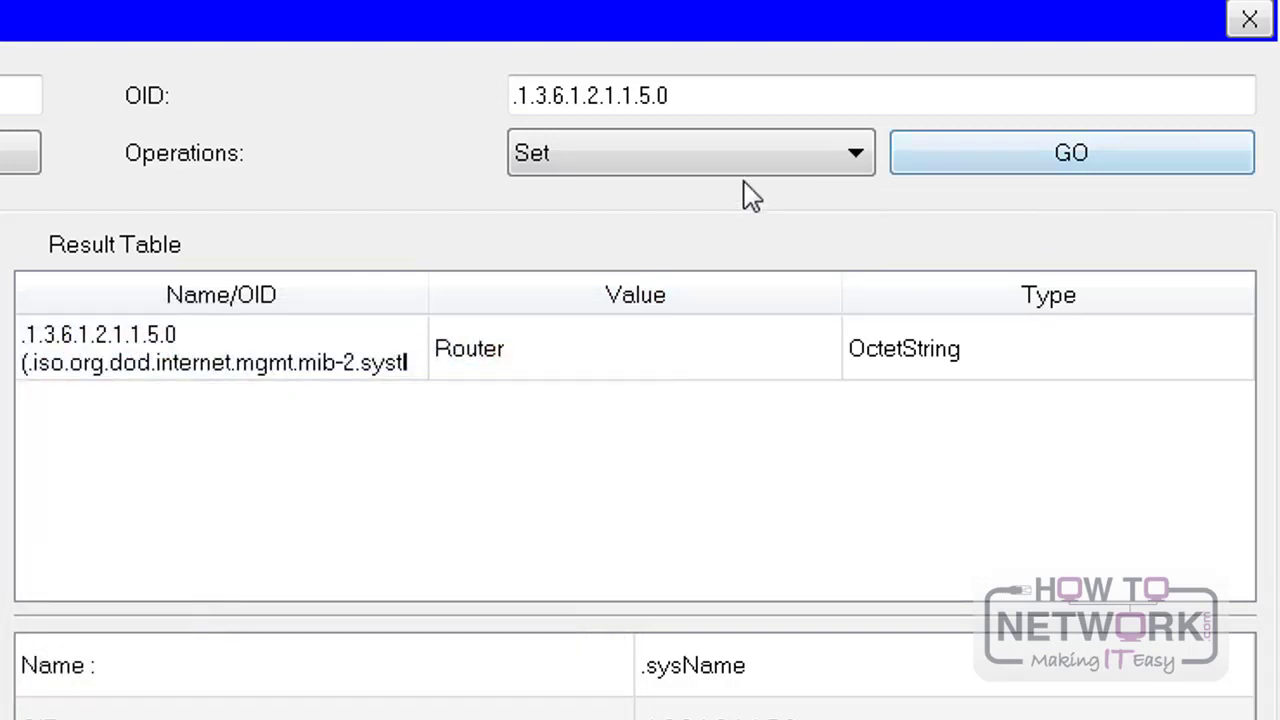
pyautogui.click(1052, 158)
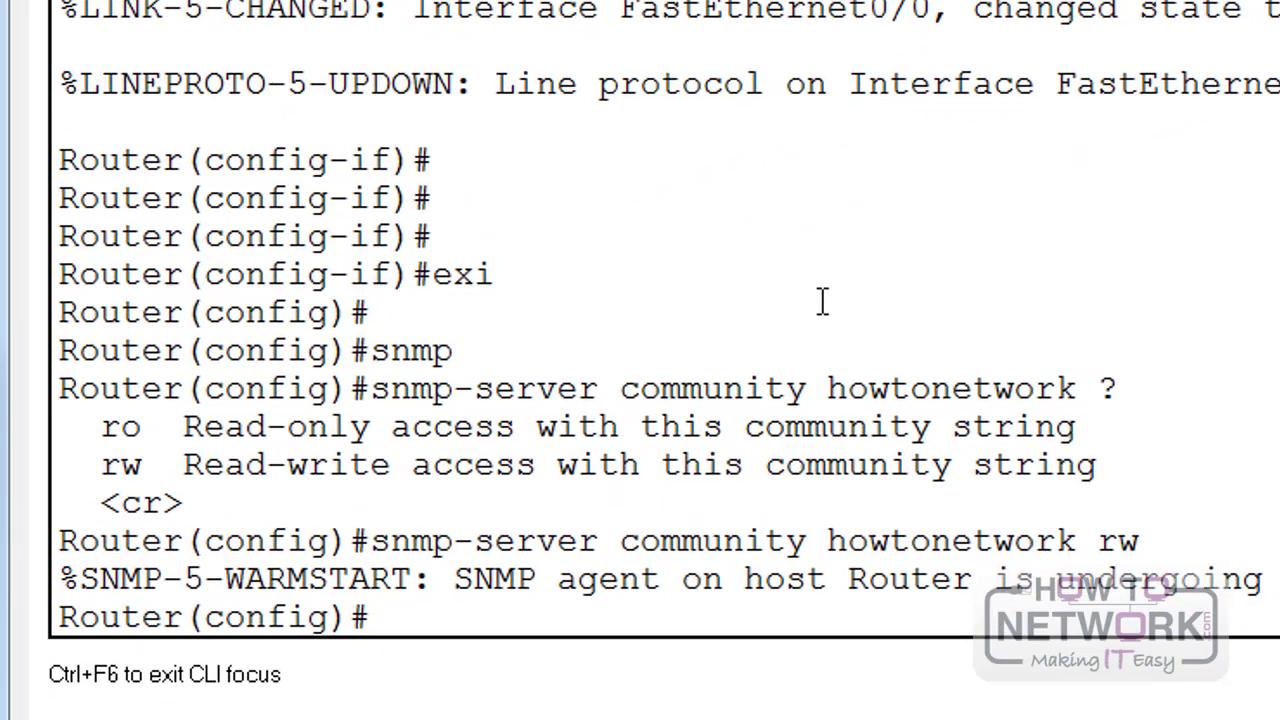
# Step: Refresh Router0's console prompt to show howtonetwork(config)#
pyautogui.press('Return')
pyautogui.press('Return')
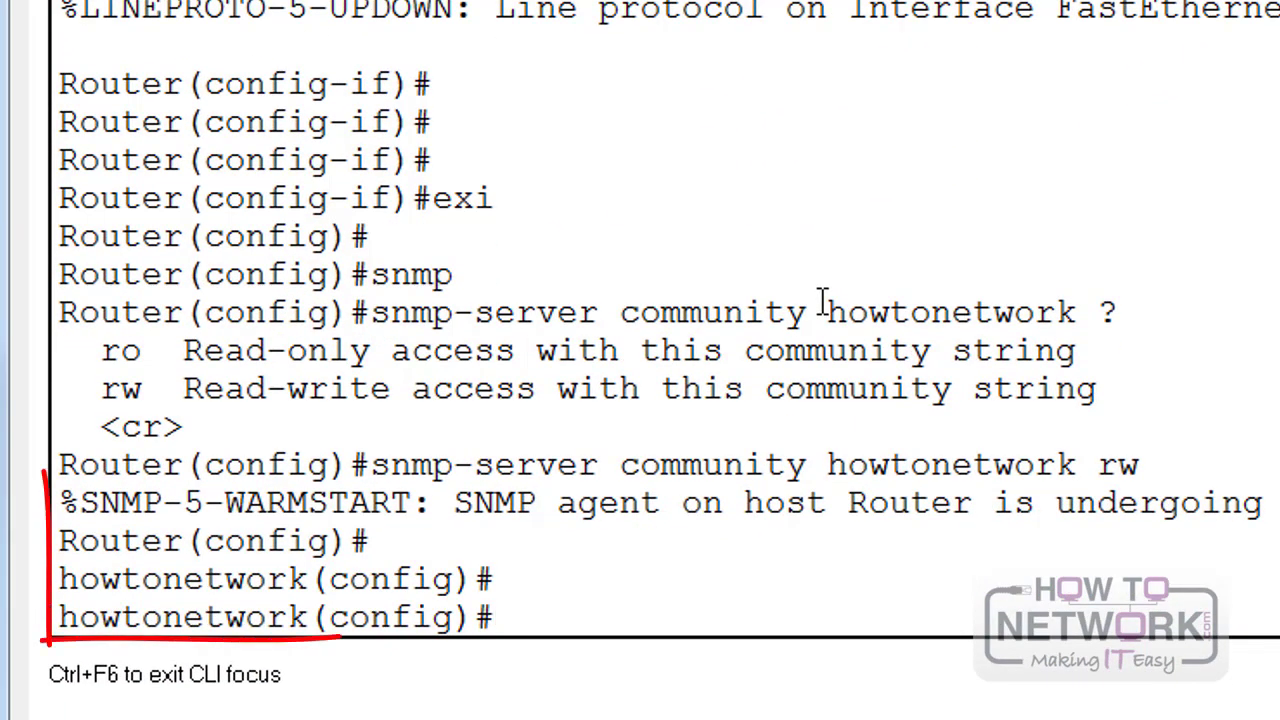